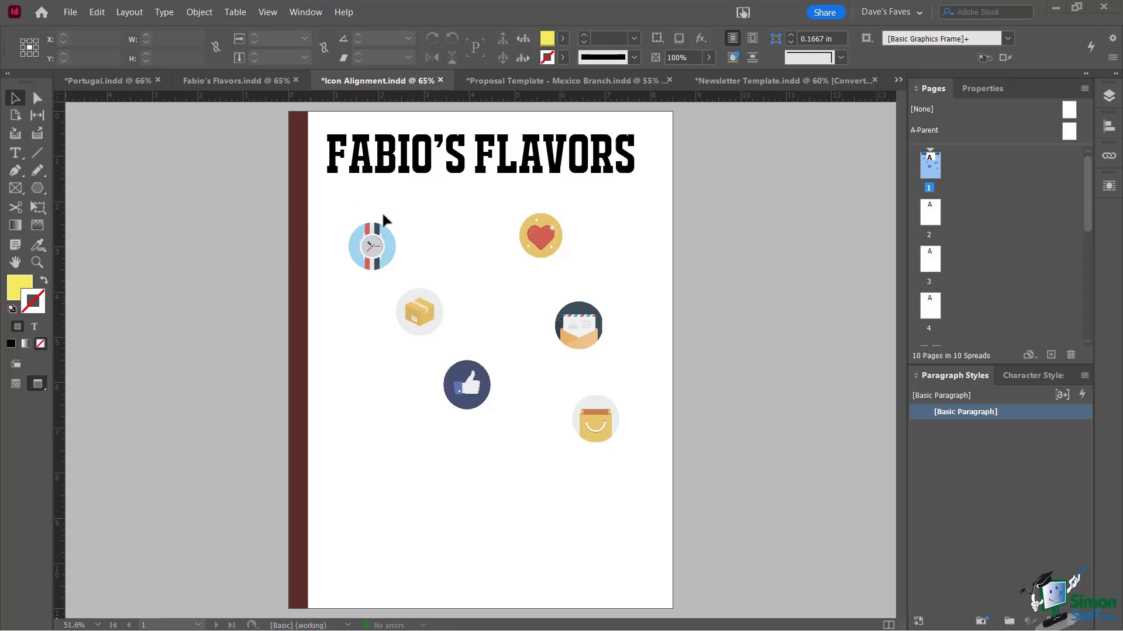
Select the watch and heart icons and float the Align controls beside the page.
{"action": "left_click", "coordinate": [419, 486]}
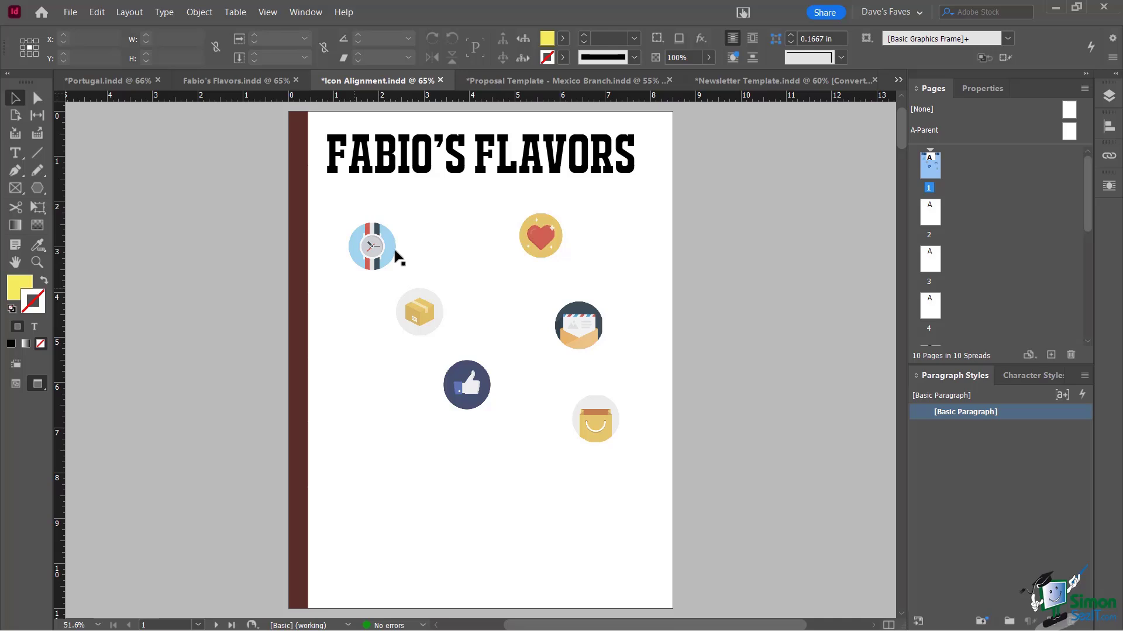
{"action": "left_click", "coordinate": [372, 240]}
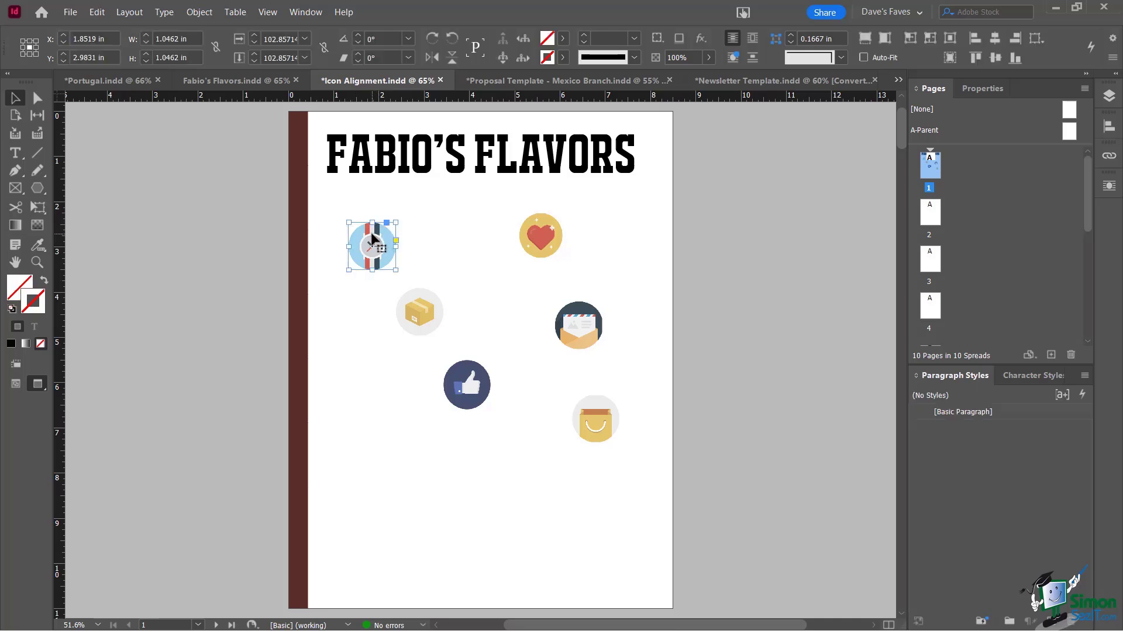
{"action": "left_click", "coordinate": [537, 229], "text": "shift"}
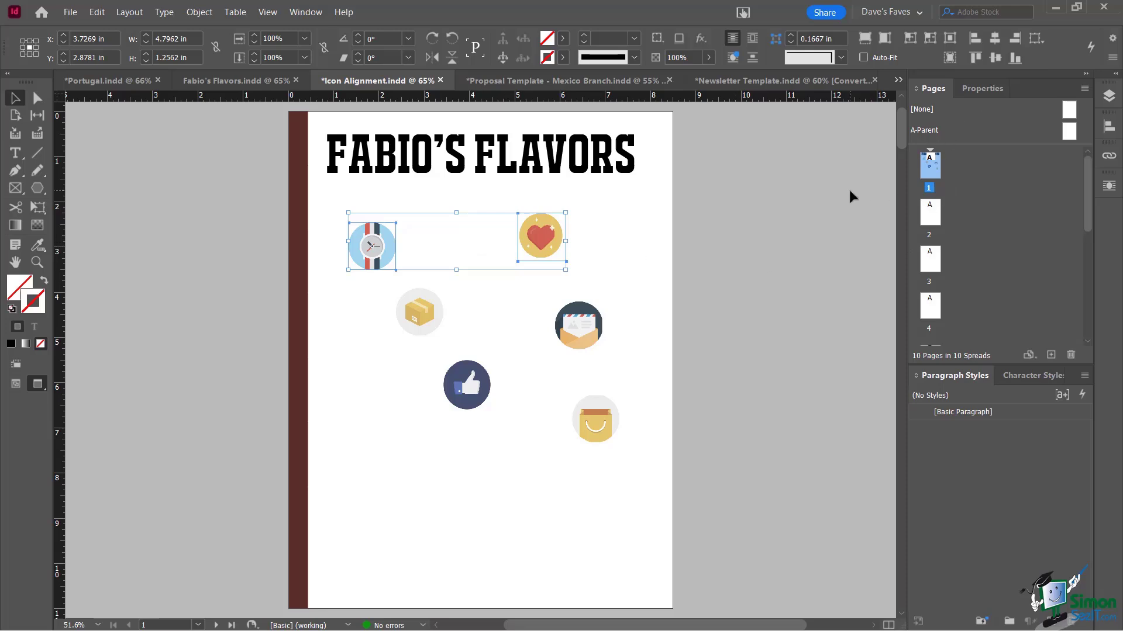
{"action": "left_click", "coordinate": [1109, 126]}
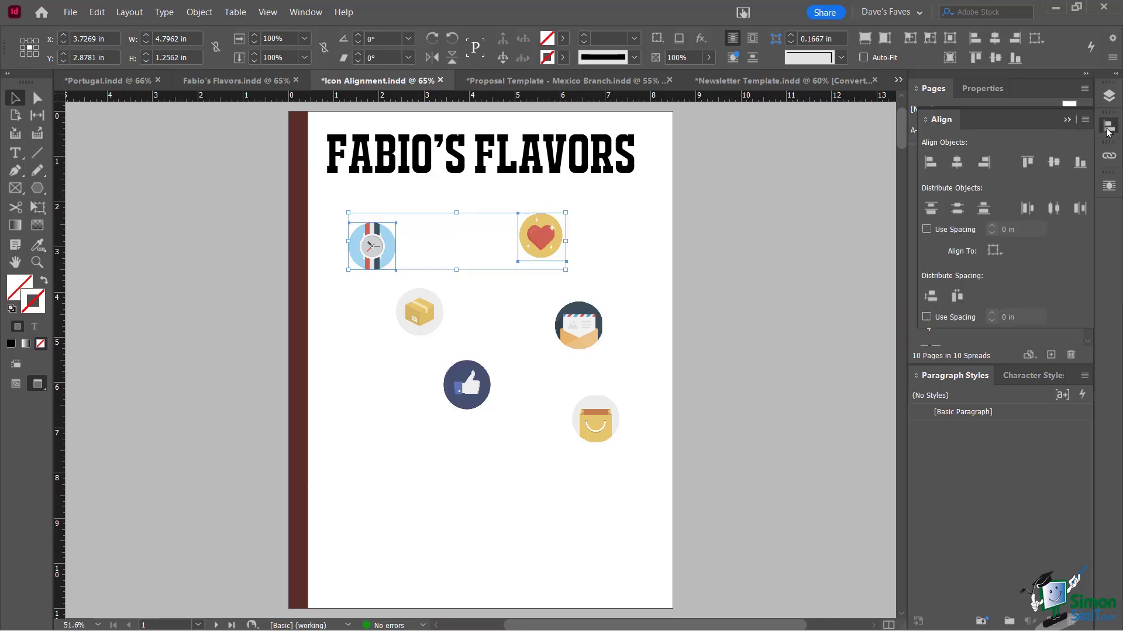
{"action": "left_click_drag", "start_coordinate": [953, 123], "coordinate": [695, 182]}
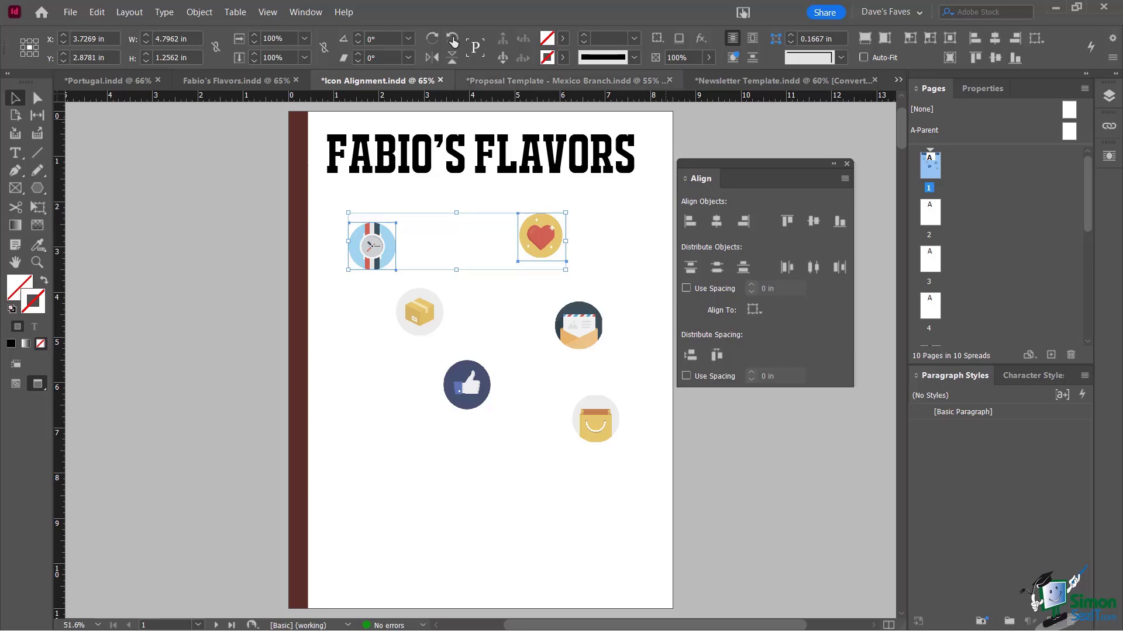
Move the Align controls closer to the icons and align the top edges of the watch and heart icons.
{"action": "left_click", "coordinate": [308, 14]}
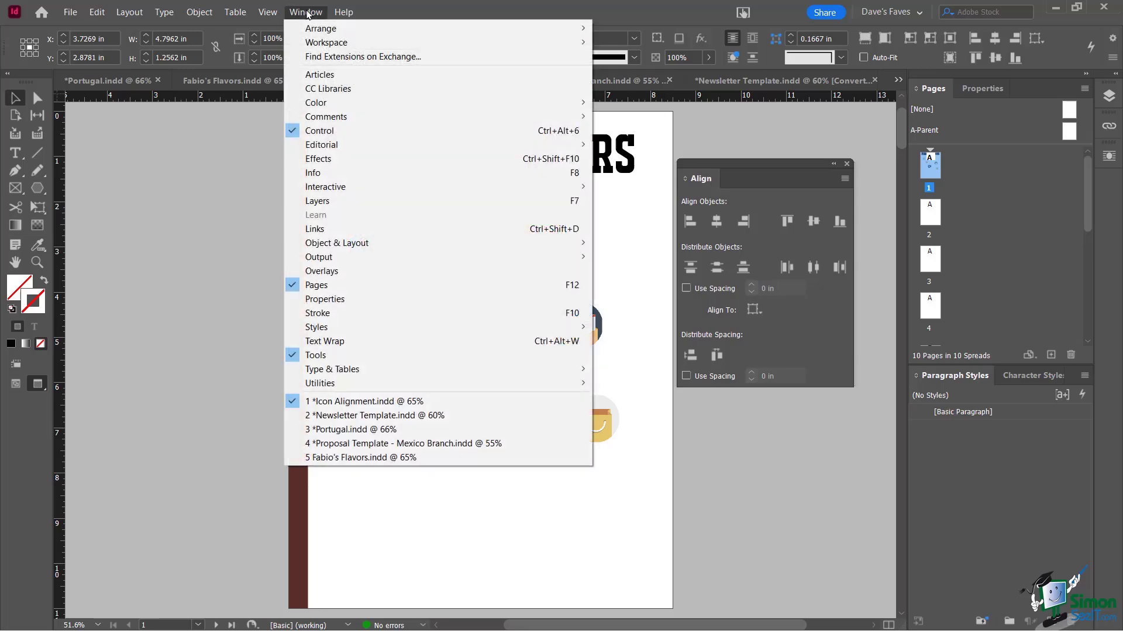
{"action": "mouse_move", "coordinate": [347, 249]}
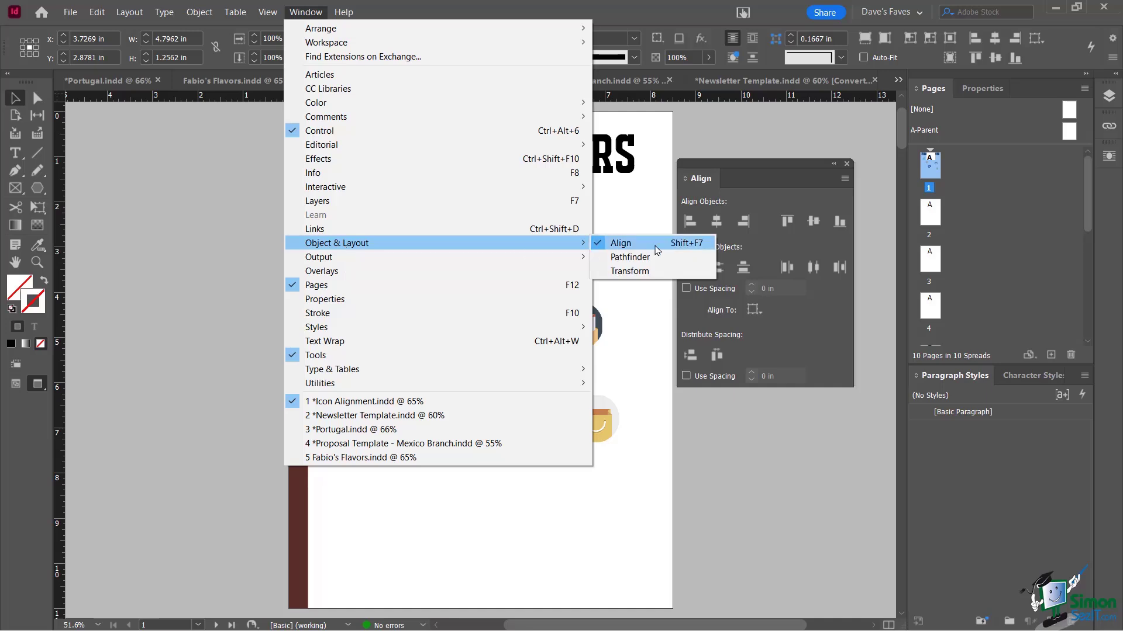
{"action": "left_click", "coordinate": [675, 26]}
{"action": "left_click_drag", "start_coordinate": [741, 167], "coordinate": [711, 170]}
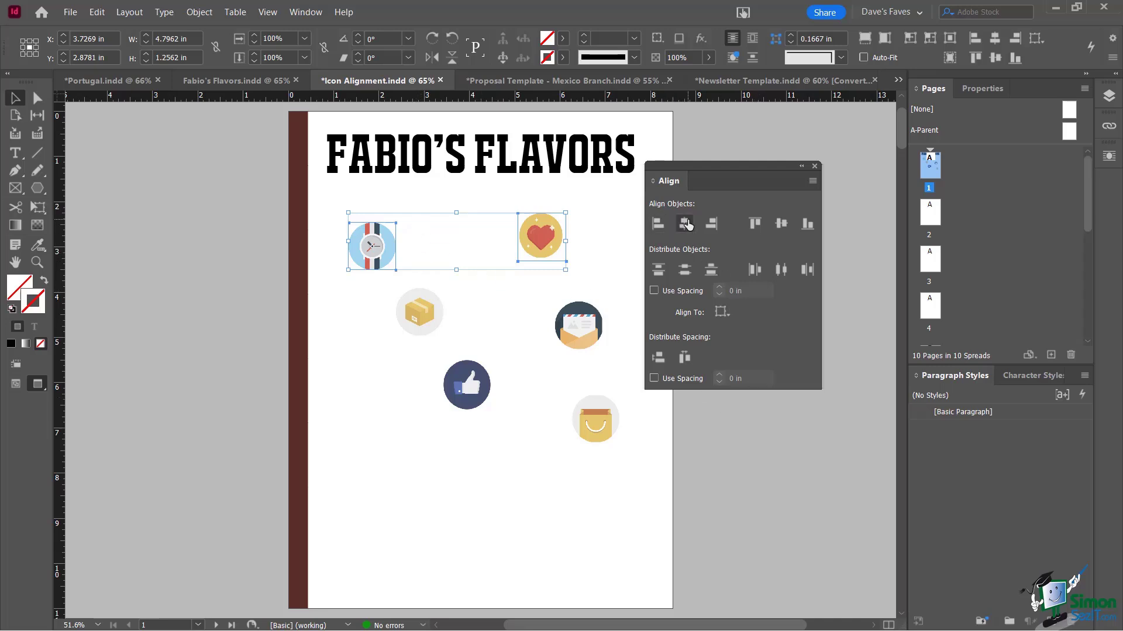
{"action": "left_click", "coordinate": [752, 224]}
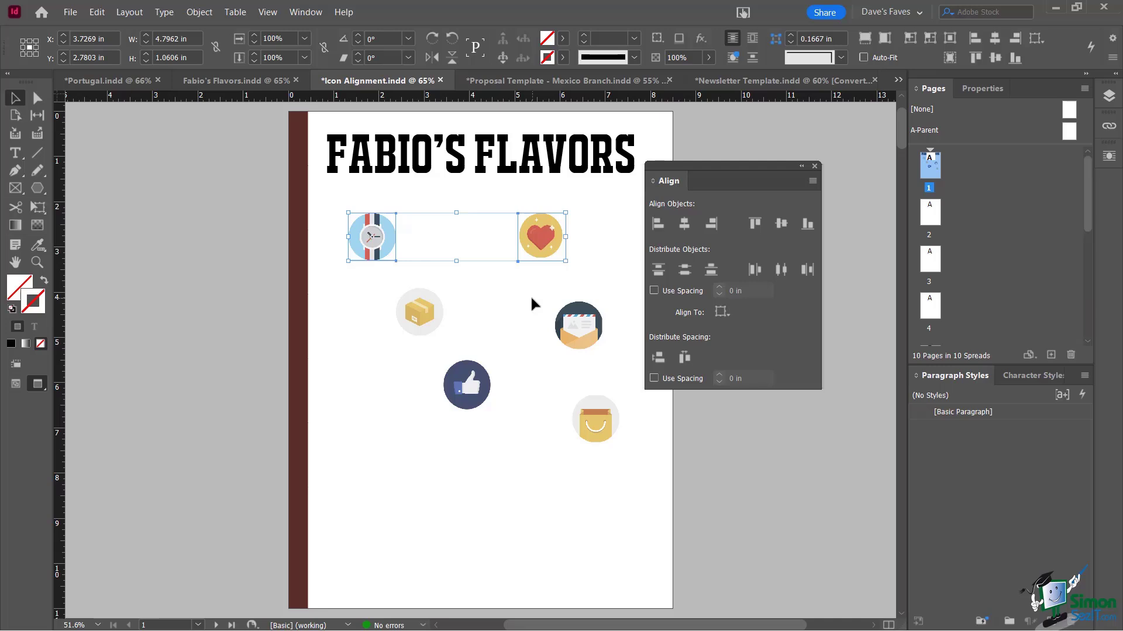
Center the shopping bag icon horizontally and vertically using Align to Page.
{"action": "left_click", "coordinate": [722, 313]}
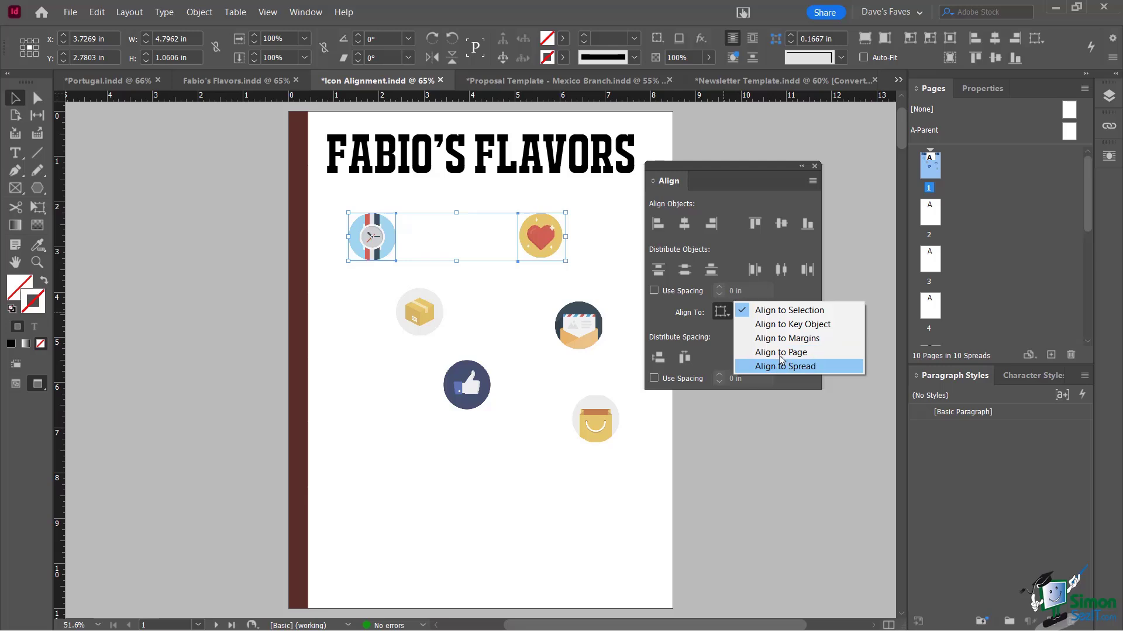
{"action": "left_click", "coordinate": [421, 414]}
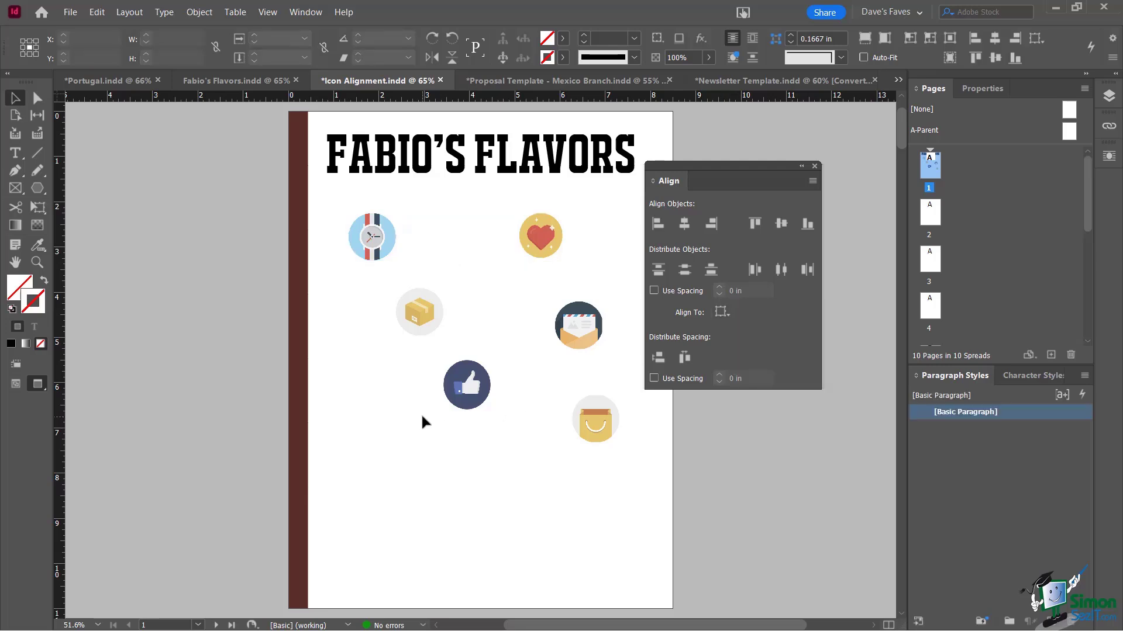
{"action": "left_click", "coordinate": [603, 422]}
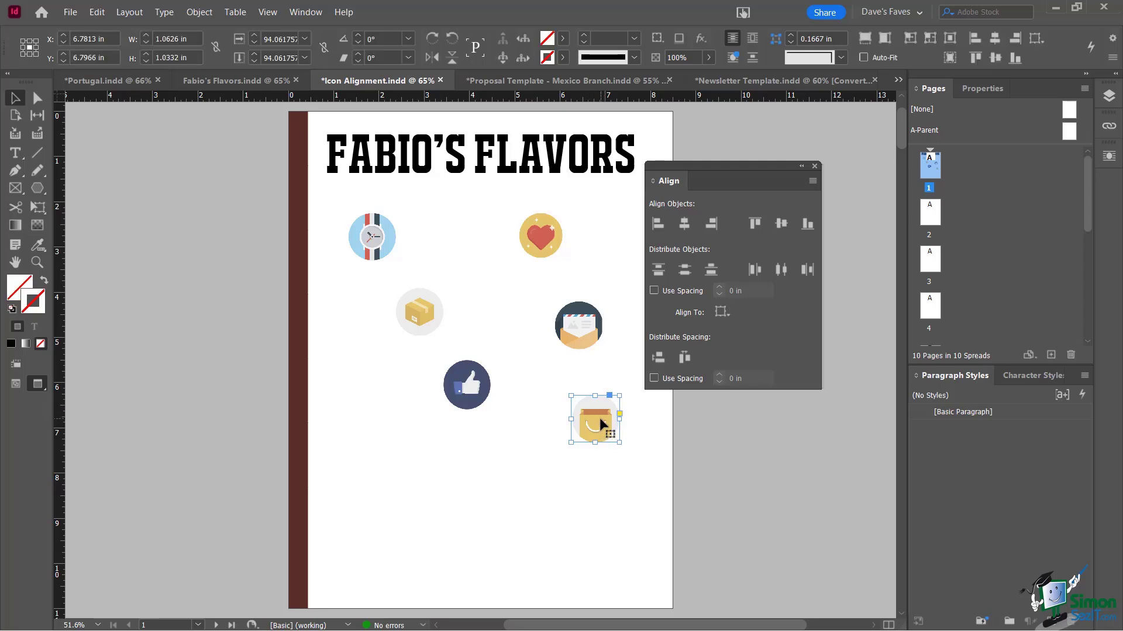
{"action": "left_click", "coordinate": [723, 314]}
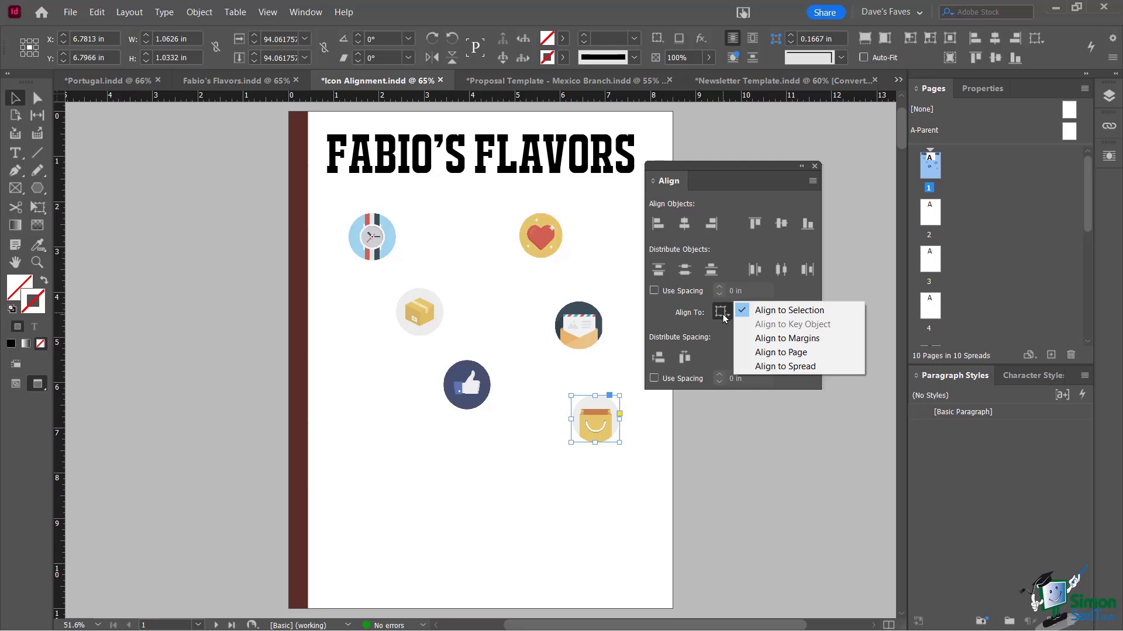
{"action": "left_click", "coordinate": [772, 353]}
{"action": "left_click", "coordinate": [684, 224]}
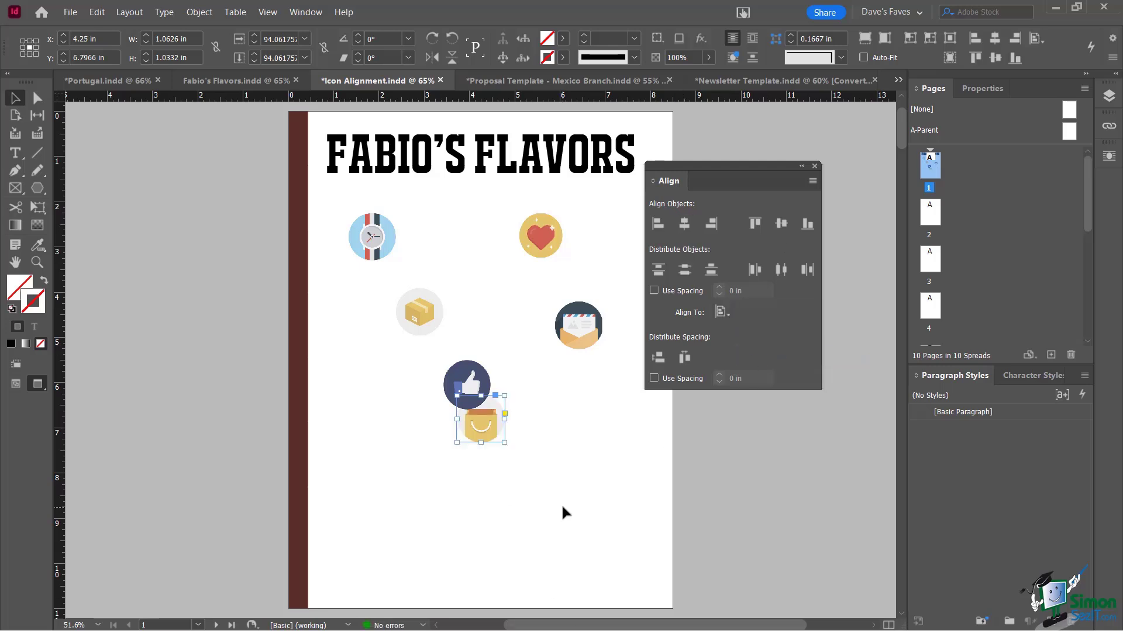
{"action": "left_click", "coordinate": [780, 224]}
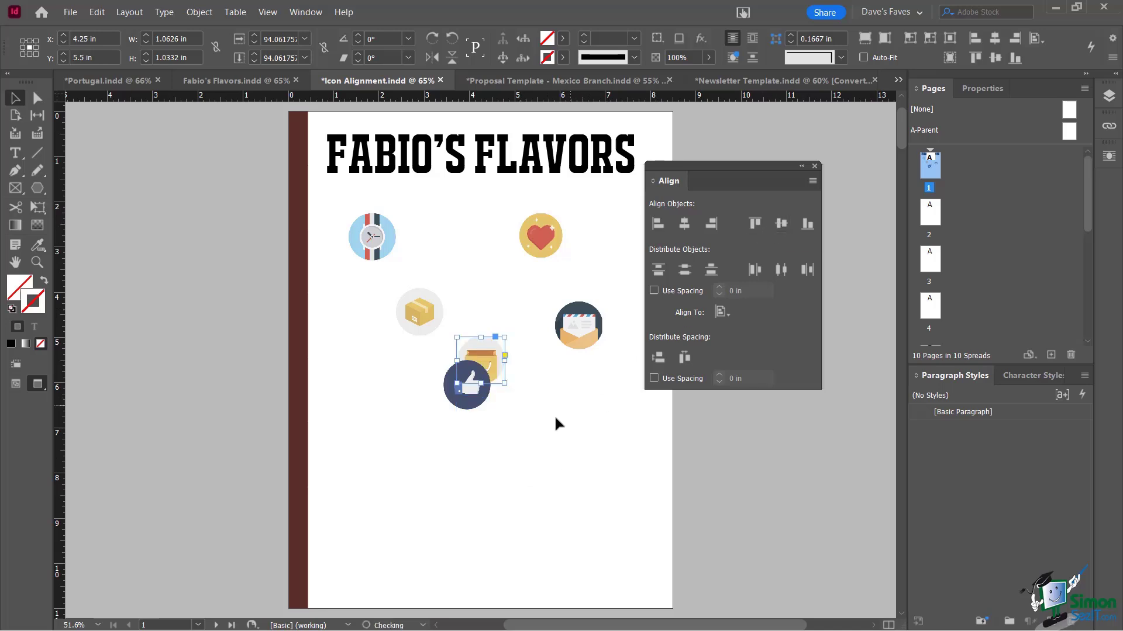
Move the shopping bag icon to the lower part of the page, at about X 5.6 in, Y 8.2 in.
{"action": "left_click", "coordinate": [723, 312]}
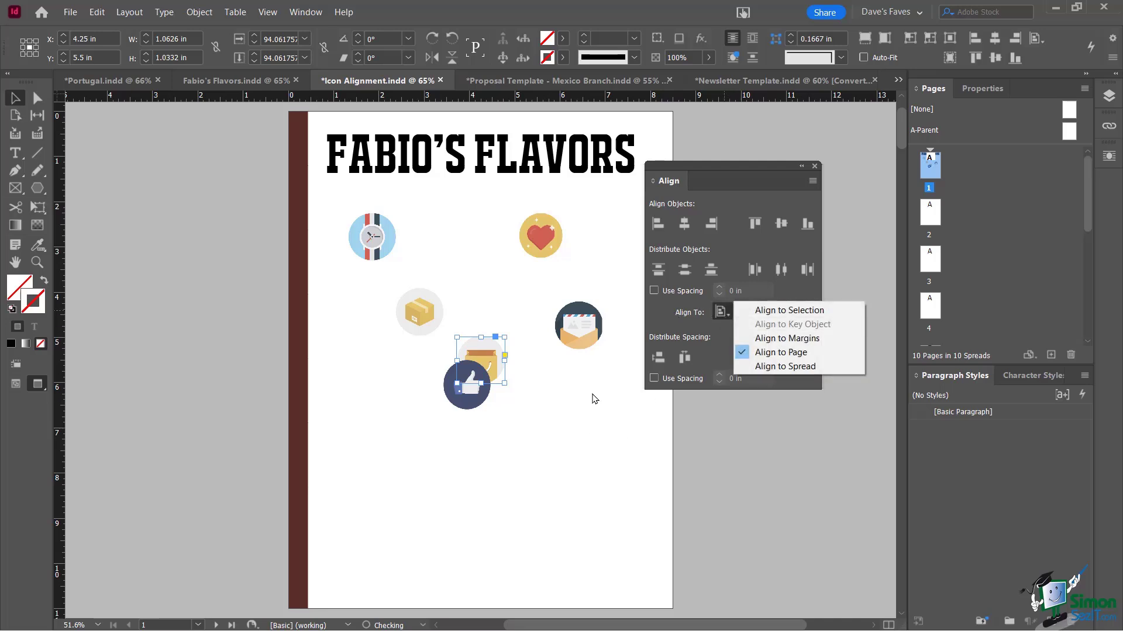
{"action": "left_click", "coordinate": [570, 401]}
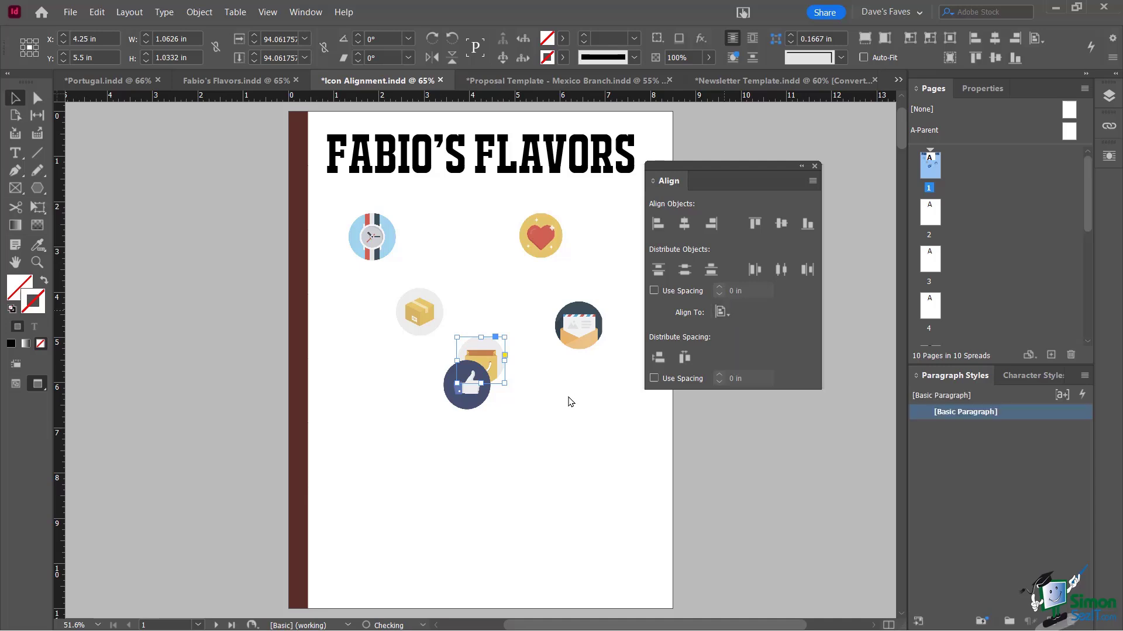
{"action": "left_click_drag", "start_coordinate": [486, 358], "coordinate": [546, 480]}
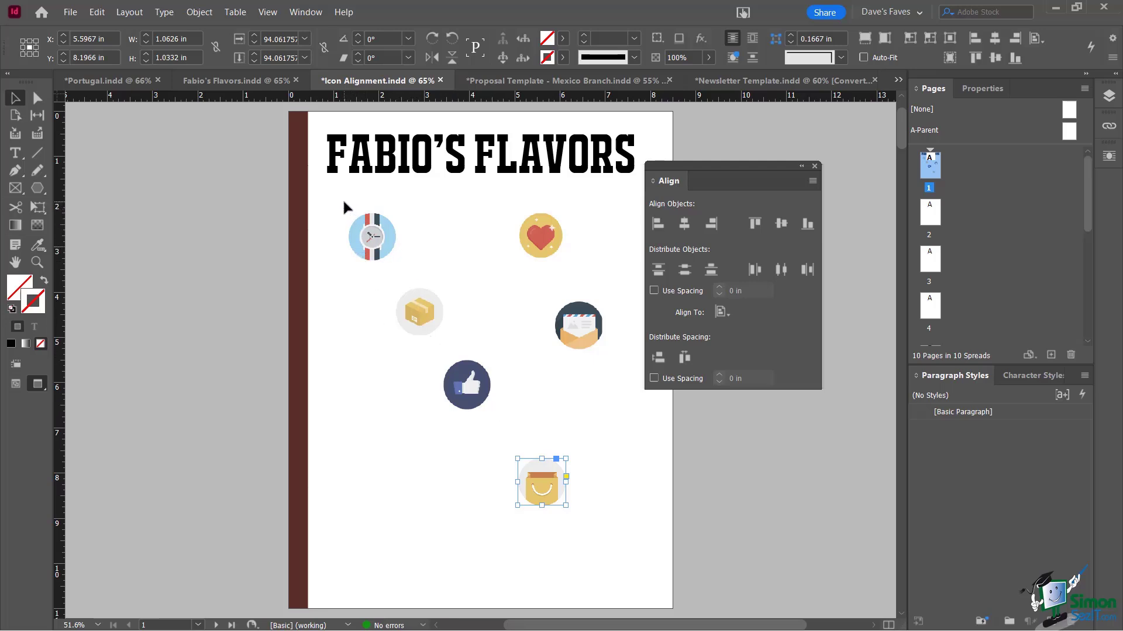
Align the left edges of the watch, package and thumbs-up icons using Align to Selection.
{"action": "left_click_drag", "start_coordinate": [343, 201], "coordinate": [492, 427]}
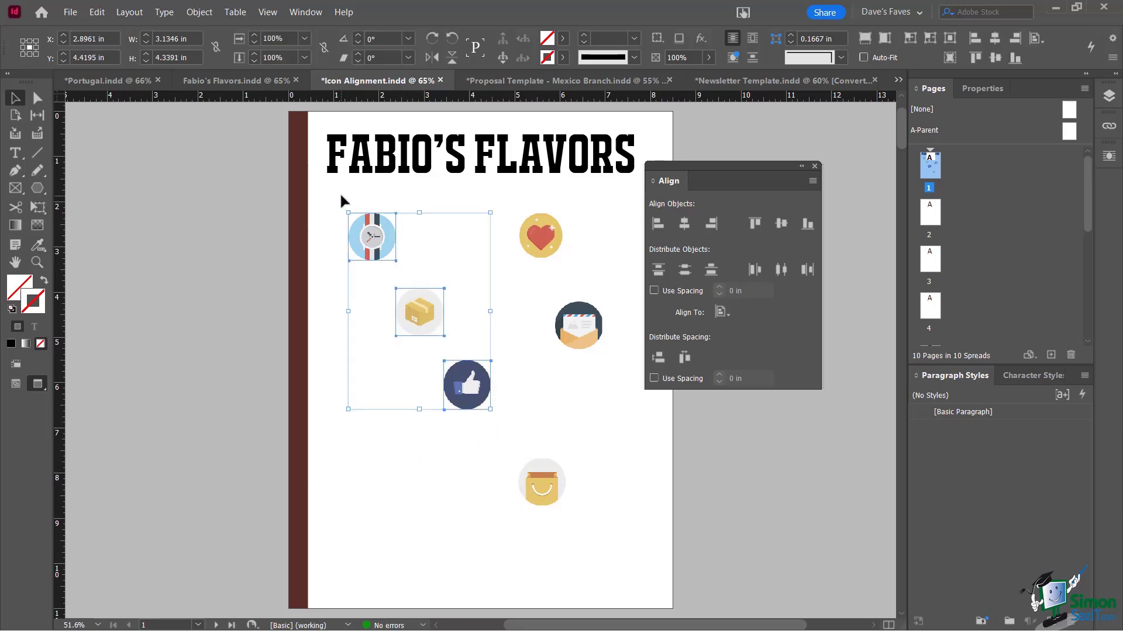
{"action": "left_click", "coordinate": [13, 99]}
{"action": "left_click", "coordinate": [338, 188]}
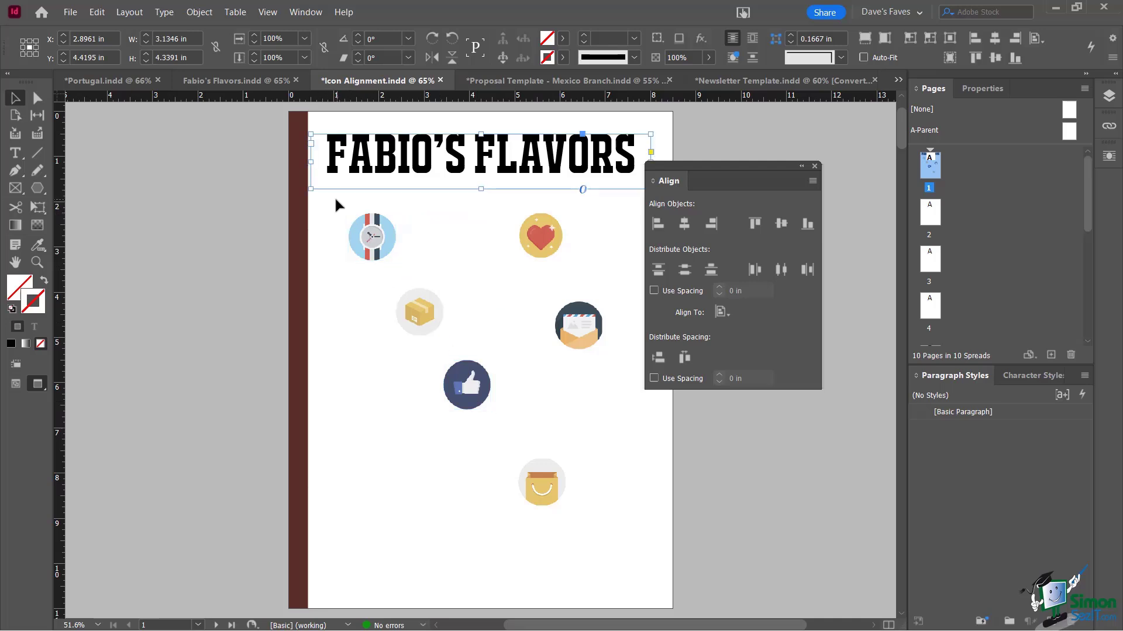
{"action": "left_click_drag", "start_coordinate": [339, 214], "coordinate": [494, 426]}
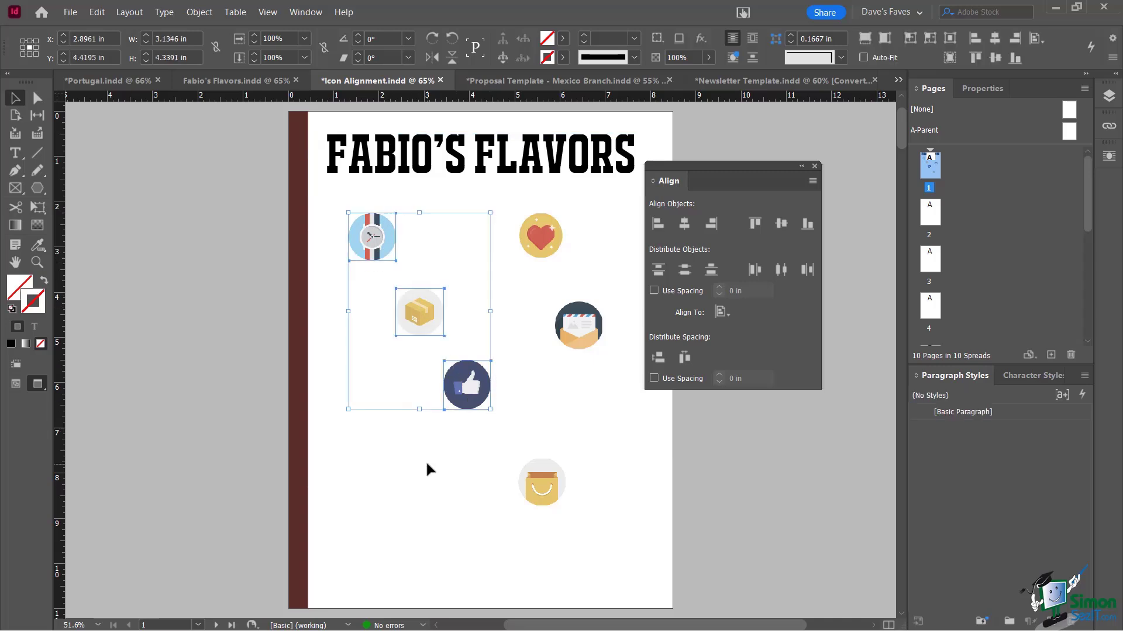
{"action": "left_click", "coordinate": [723, 312]}
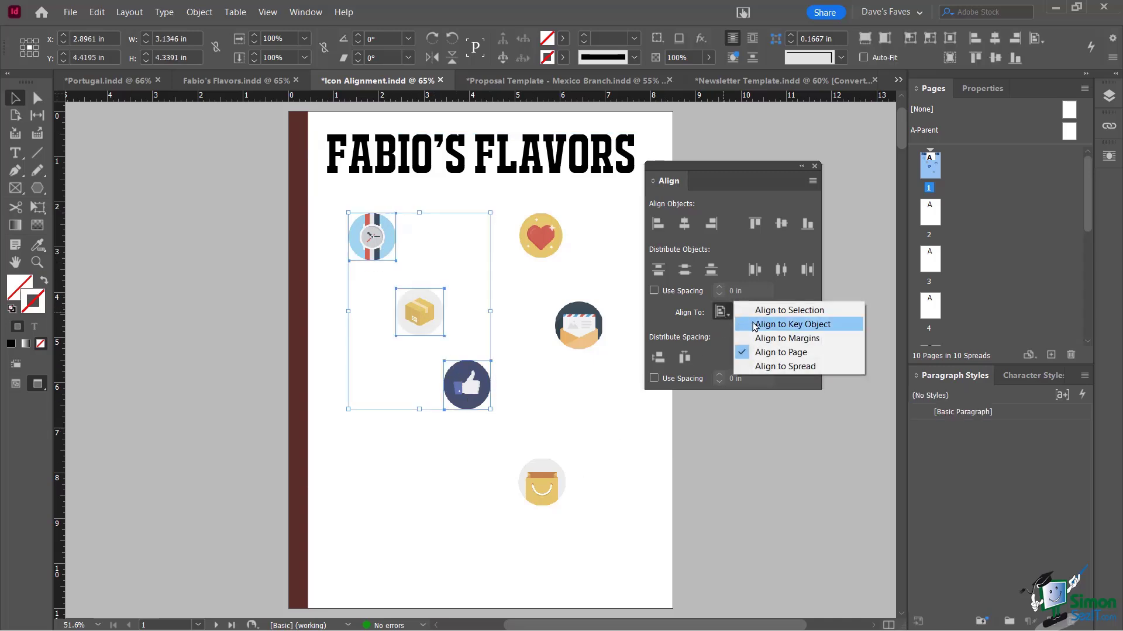
{"action": "left_click", "coordinate": [765, 311]}
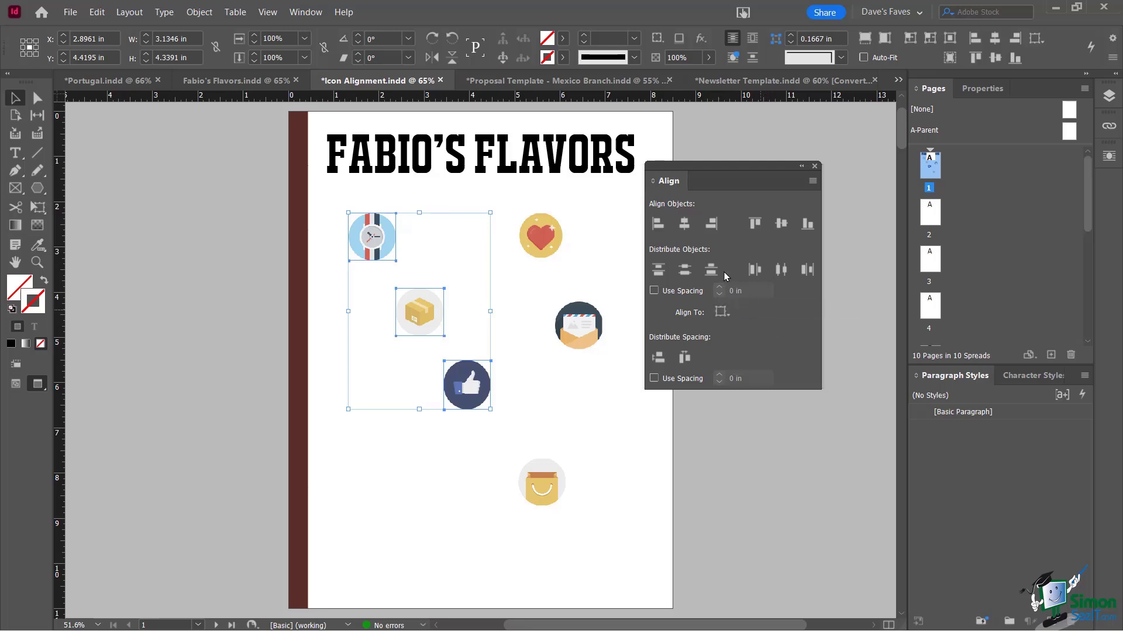
{"action": "left_click", "coordinate": [658, 223]}
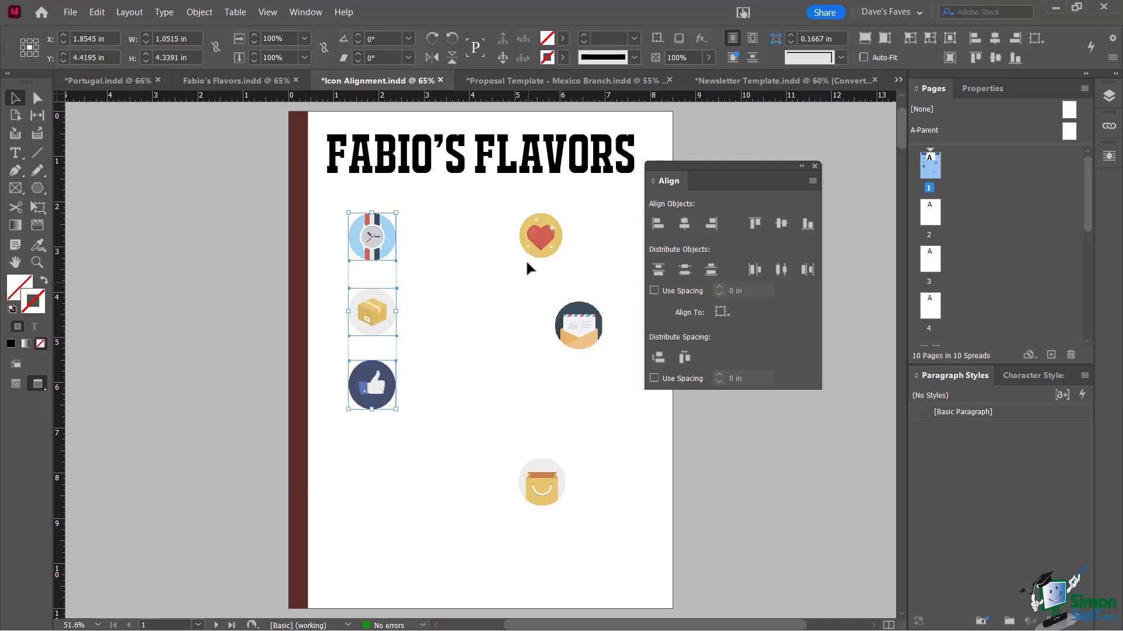
Align the right edges of the heart, envelope and shopping bag icons.
{"action": "left_click_drag", "start_coordinate": [513, 198], "coordinate": [587, 524]}
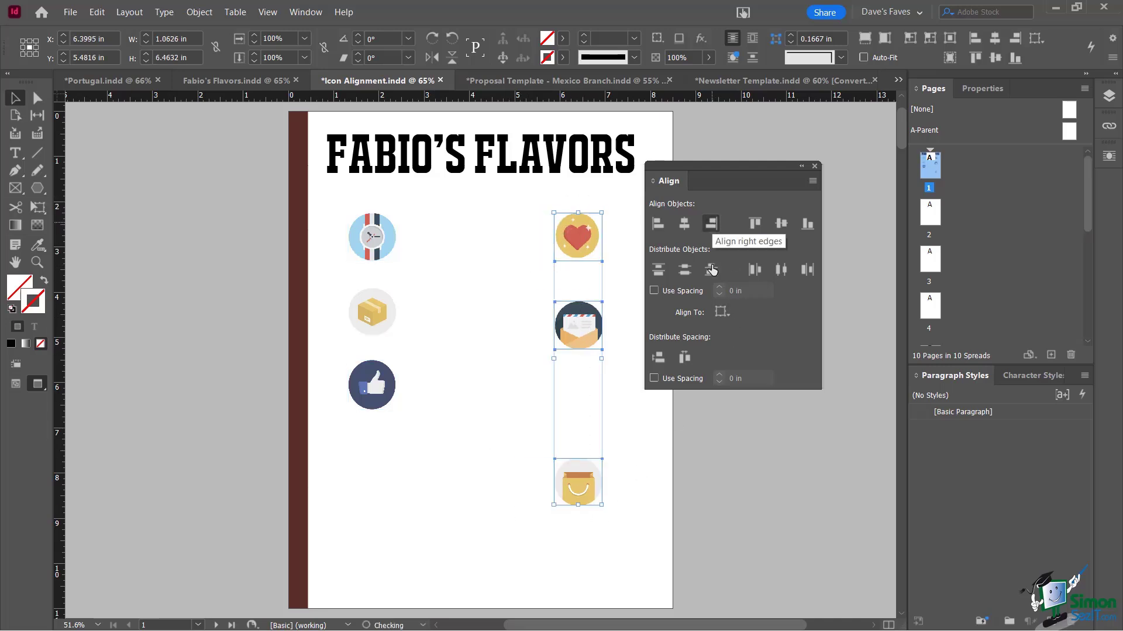
{"action": "left_click", "coordinate": [446, 464]}
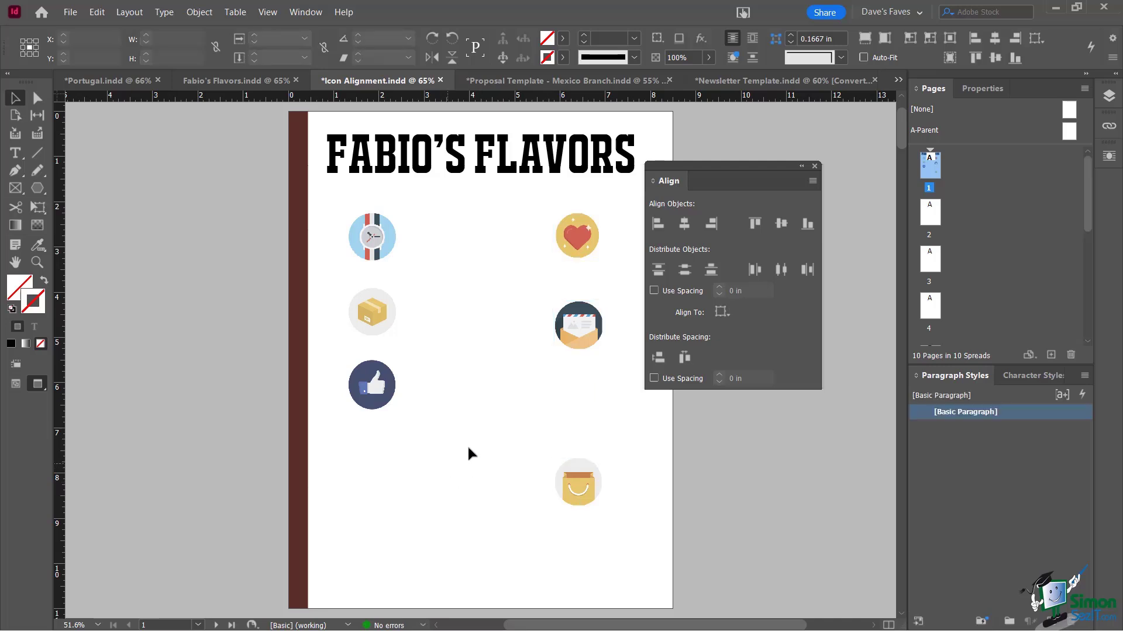
Align the top edges of the package and envelope icons, and those of the thumbs-up and shopping bag icons.
{"action": "left_click_drag", "start_coordinate": [349, 283], "coordinate": [602, 336]}
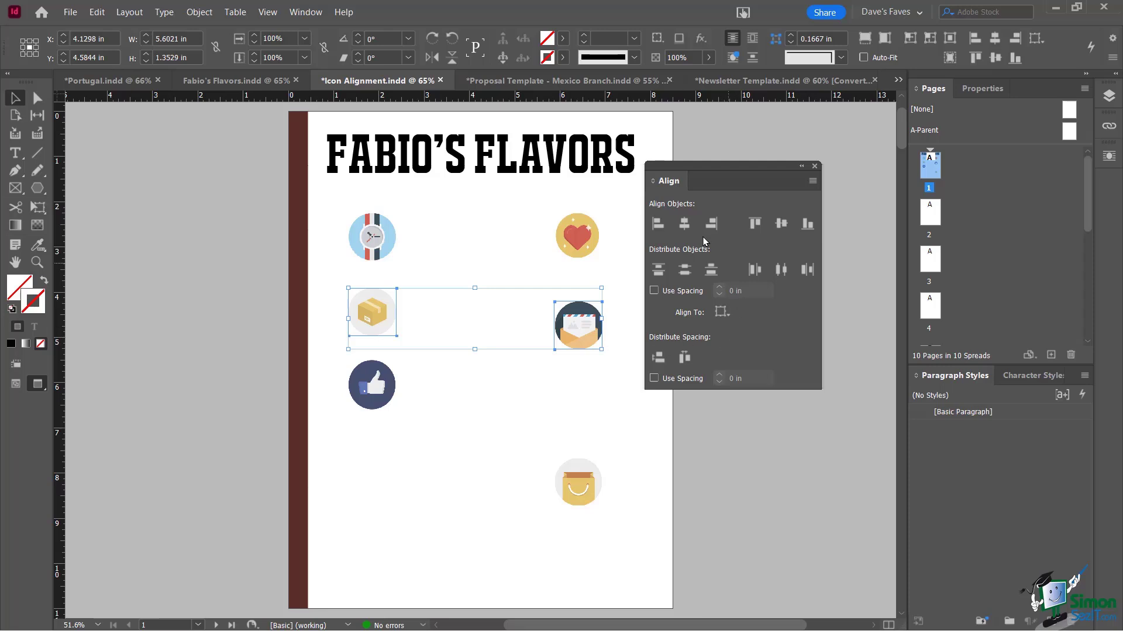
{"action": "left_click", "coordinate": [754, 223]}
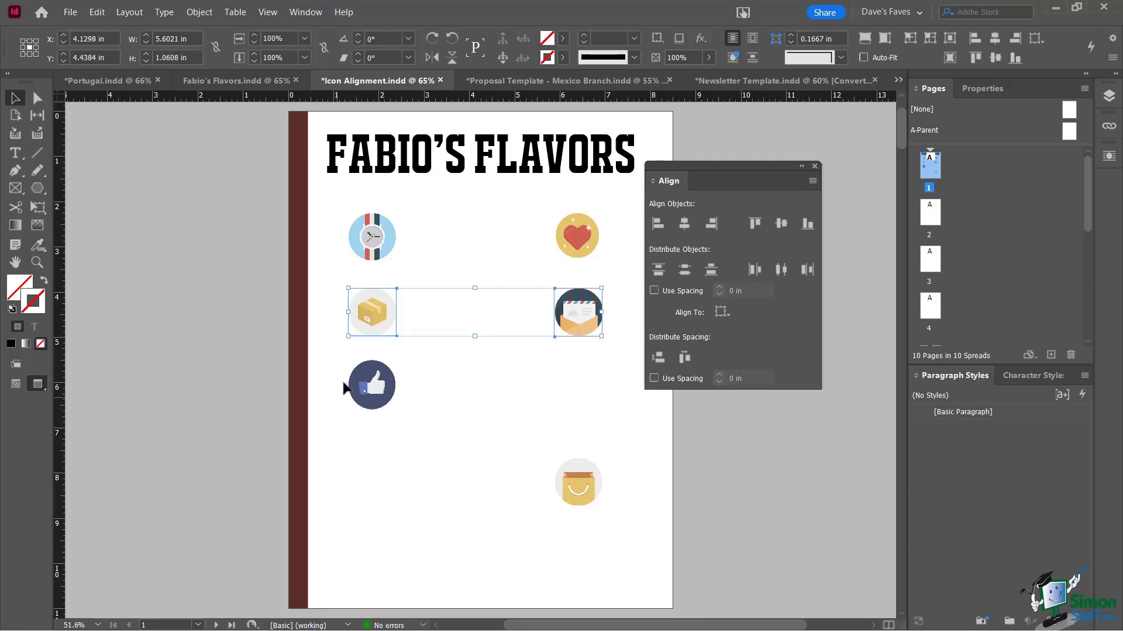
{"action": "left_click_drag", "start_coordinate": [340, 361], "coordinate": [610, 530]}
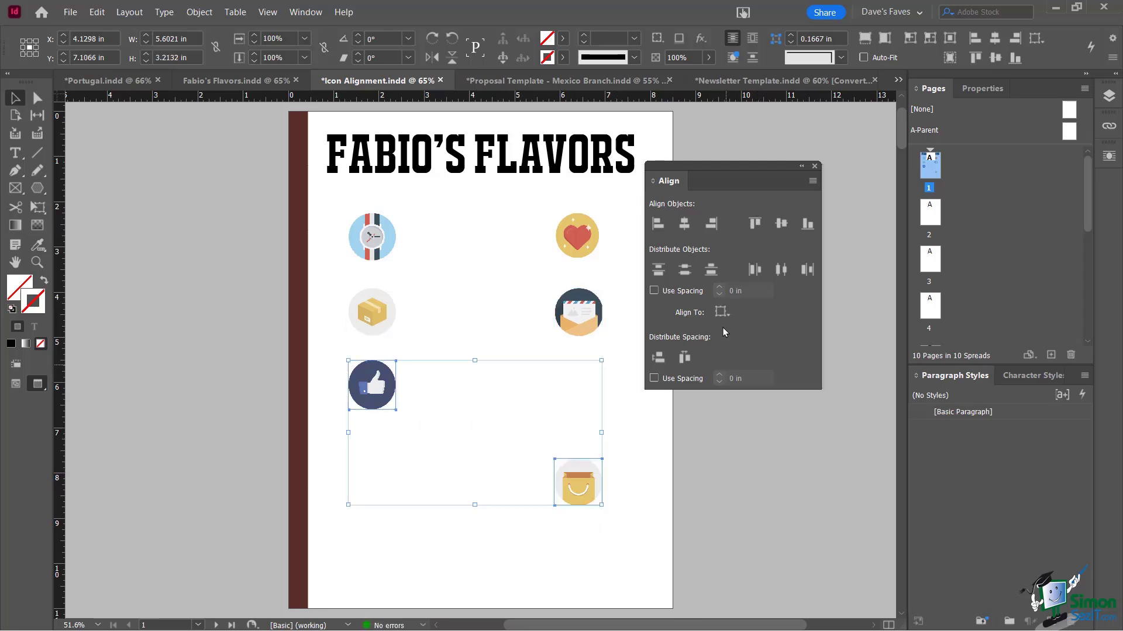
{"action": "left_click", "coordinate": [755, 224]}
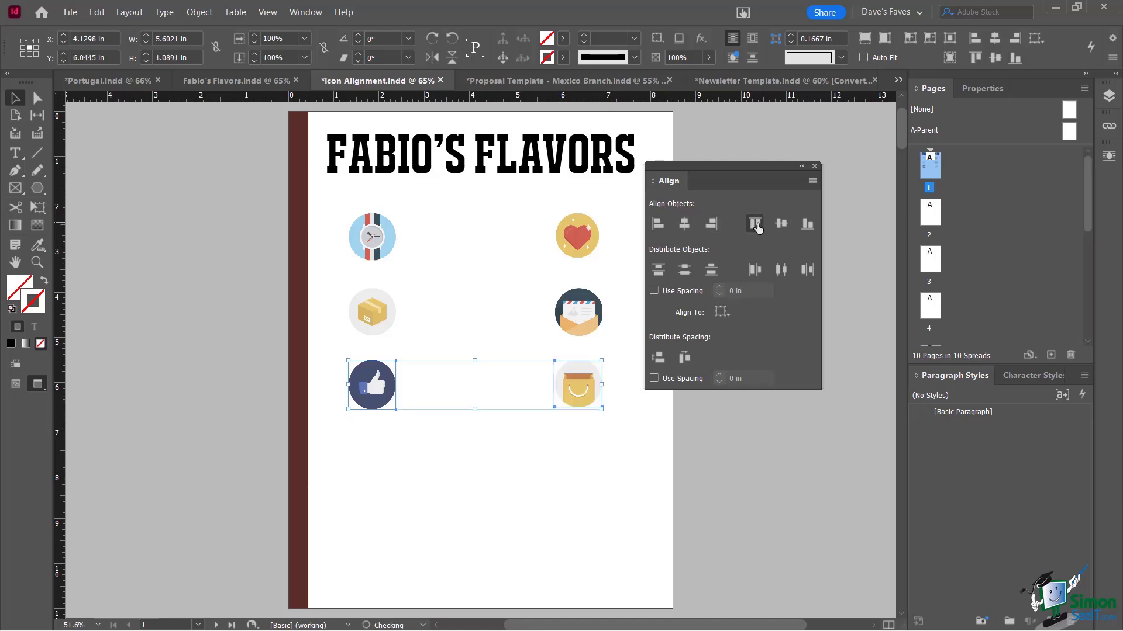
{"action": "left_click", "coordinate": [521, 535]}
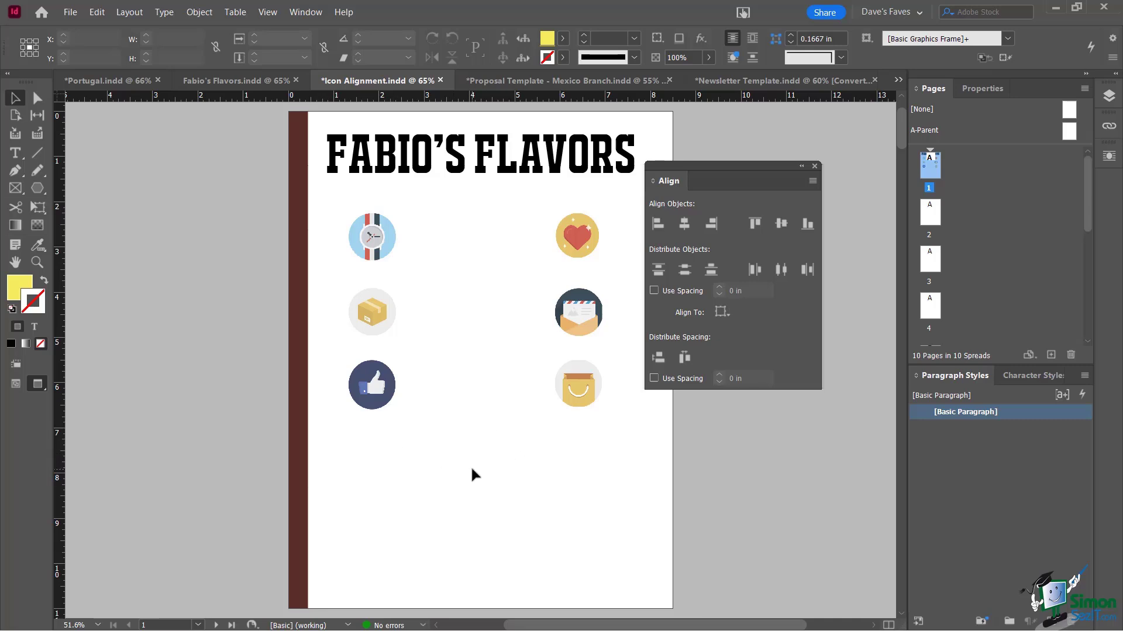
Switch the page from Preview to the Normal screen mode to show frame edges and margins.
{"action": "key", "text": "w"}
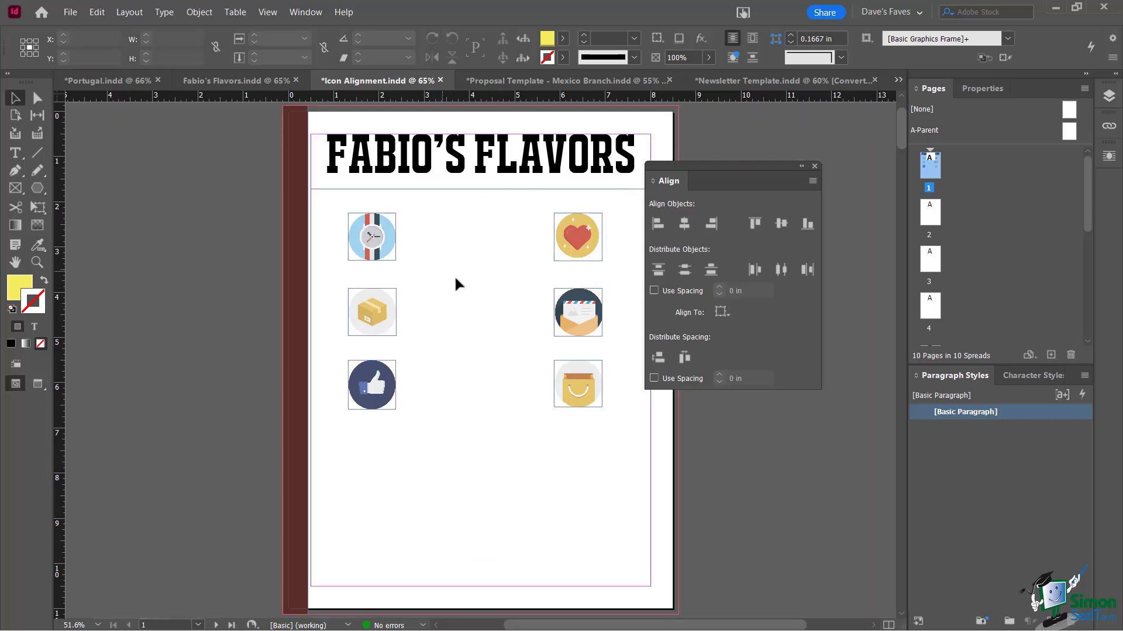
{"action": "key", "text": "w"}
{"action": "key", "text": "w"}
Bring up the document properties and toggle the rulers off and back on.
{"action": "left_click", "coordinate": [987, 89]}
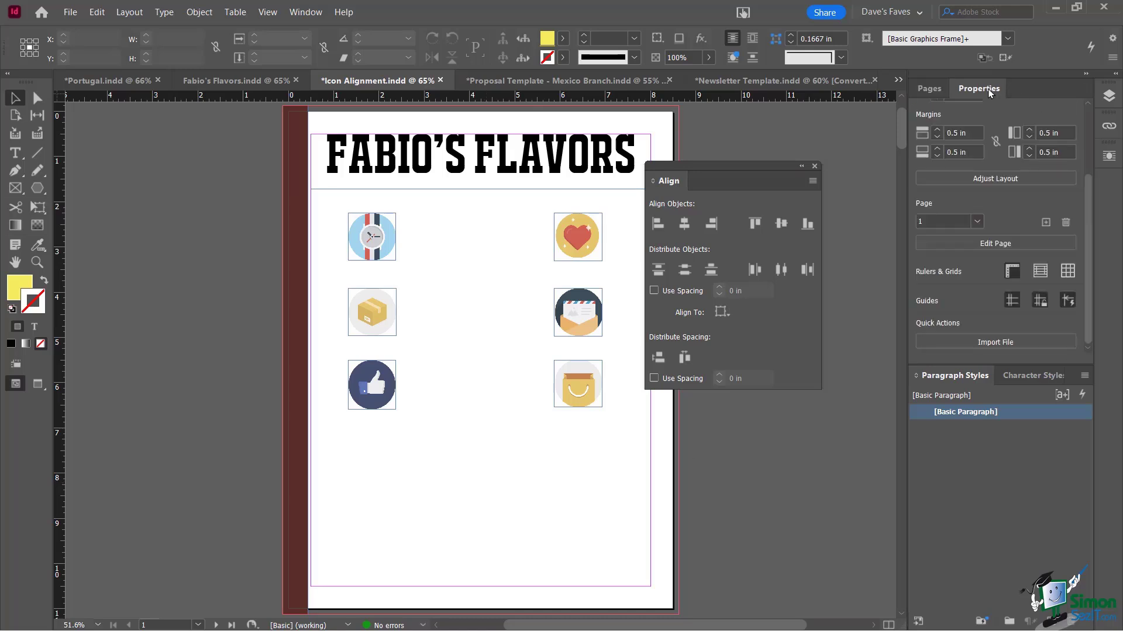
{"action": "left_click", "coordinate": [1021, 270]}
{"action": "left_click", "coordinate": [1020, 270]}
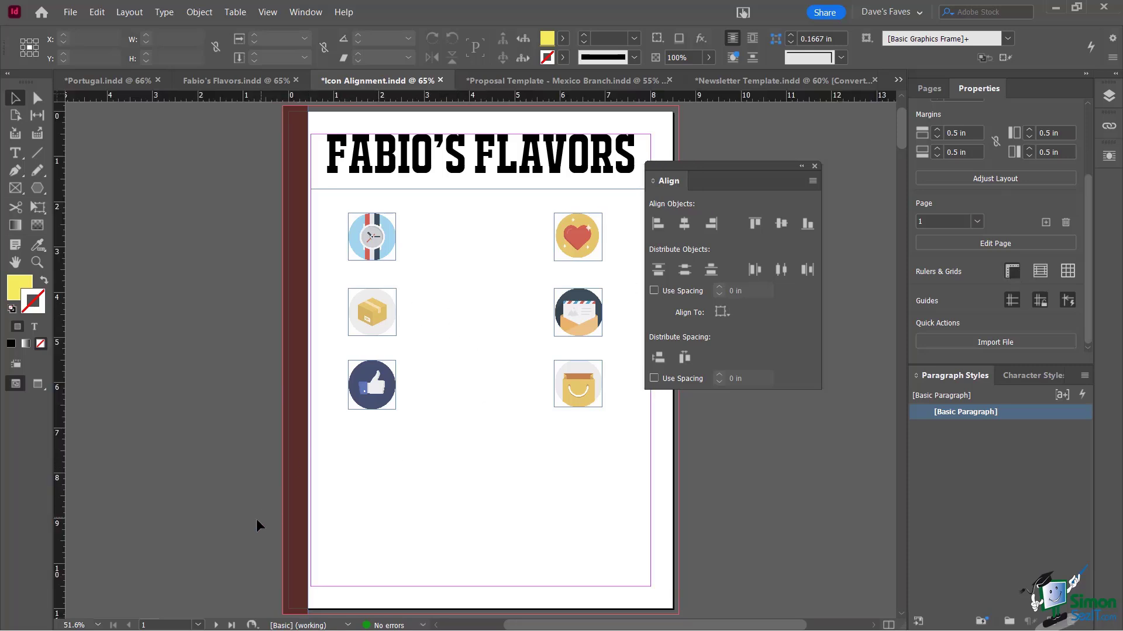
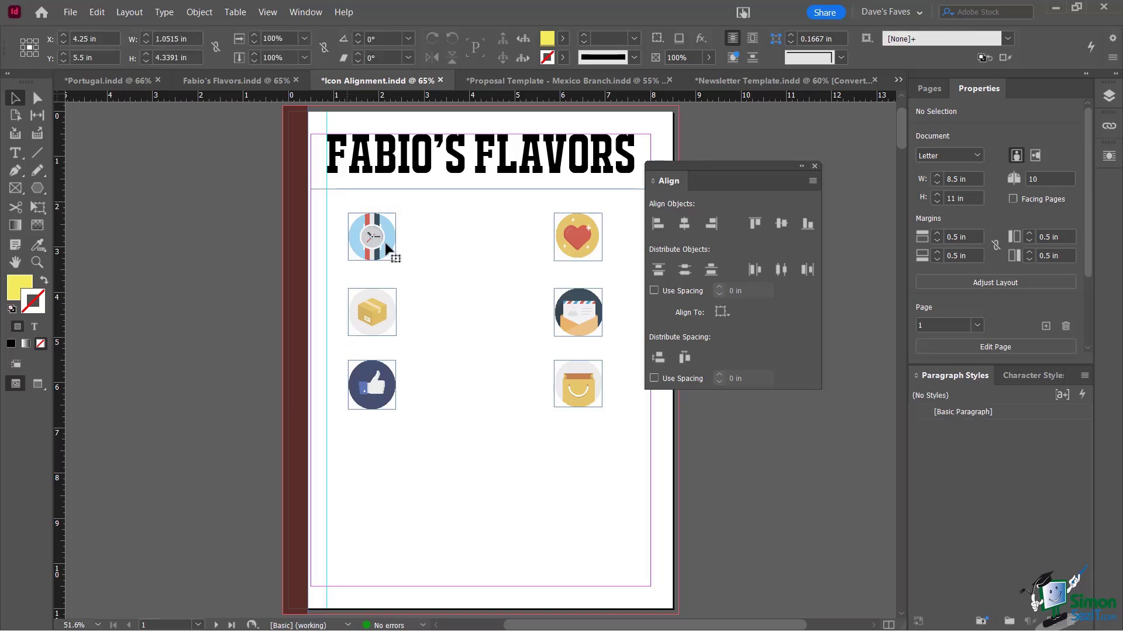
Move the watch, package and thumbs-up icons together against the existing vertical guide and check the Snap to Guides setting.
{"action": "left_click_drag", "start_coordinate": [393, 258], "coordinate": [363, 260]}
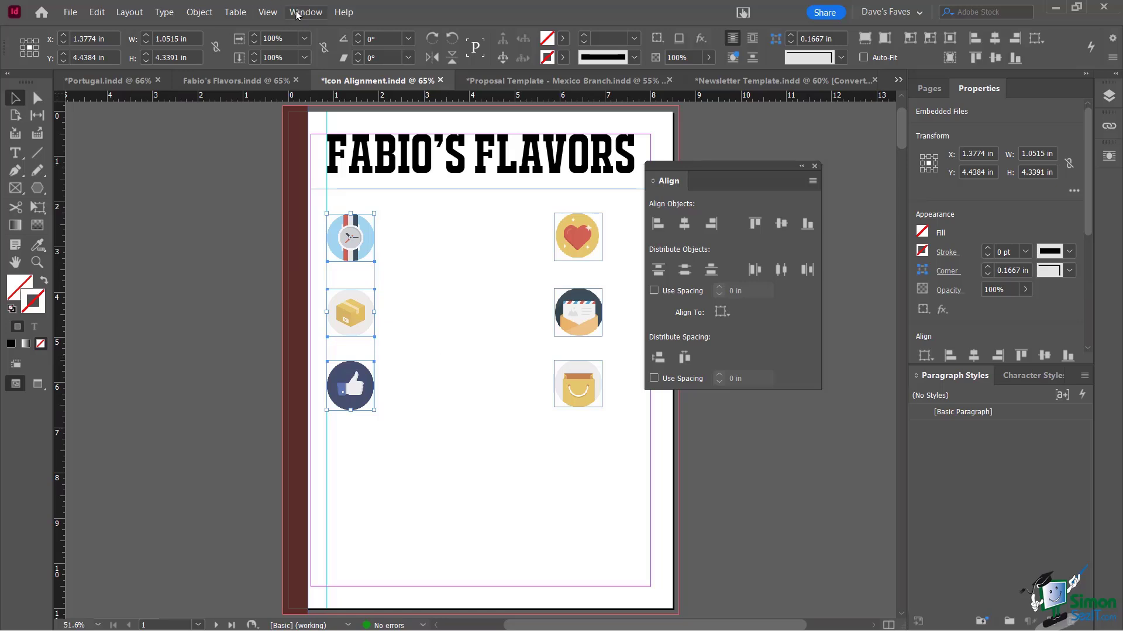
{"action": "left_click", "coordinate": [267, 12]}
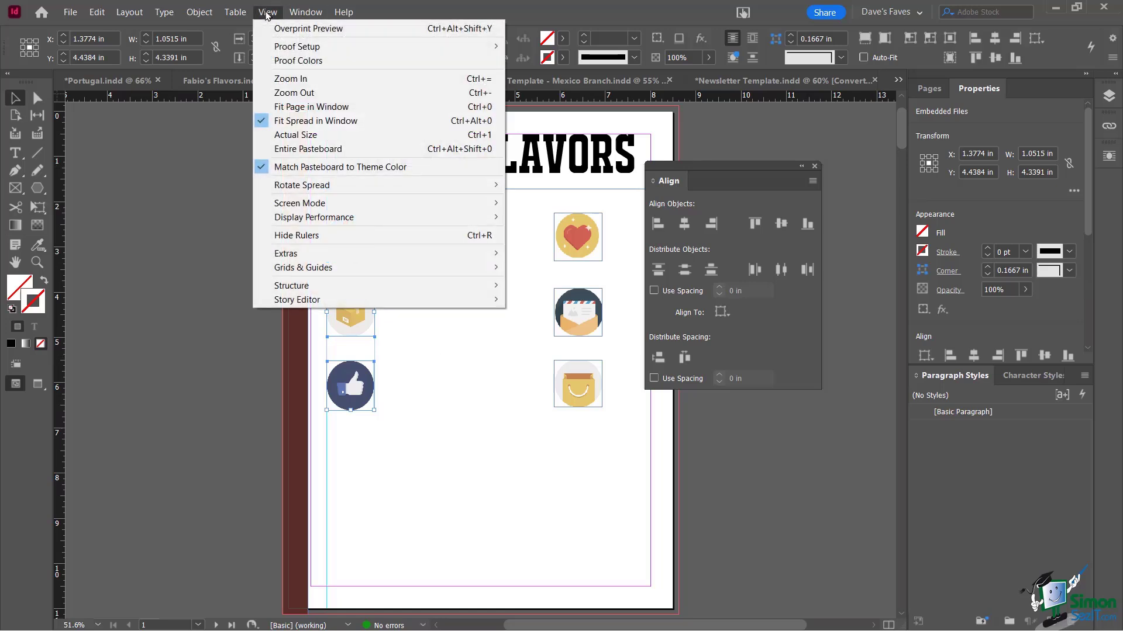
{"action": "mouse_move", "coordinate": [328, 276]}
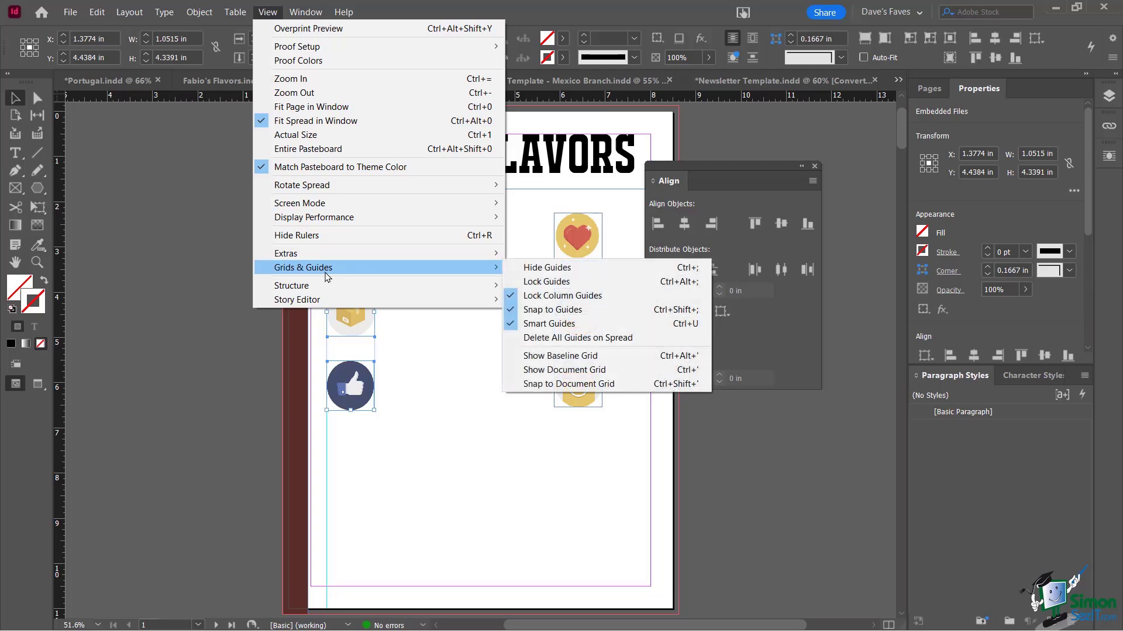
{"action": "left_click", "coordinate": [581, 309]}
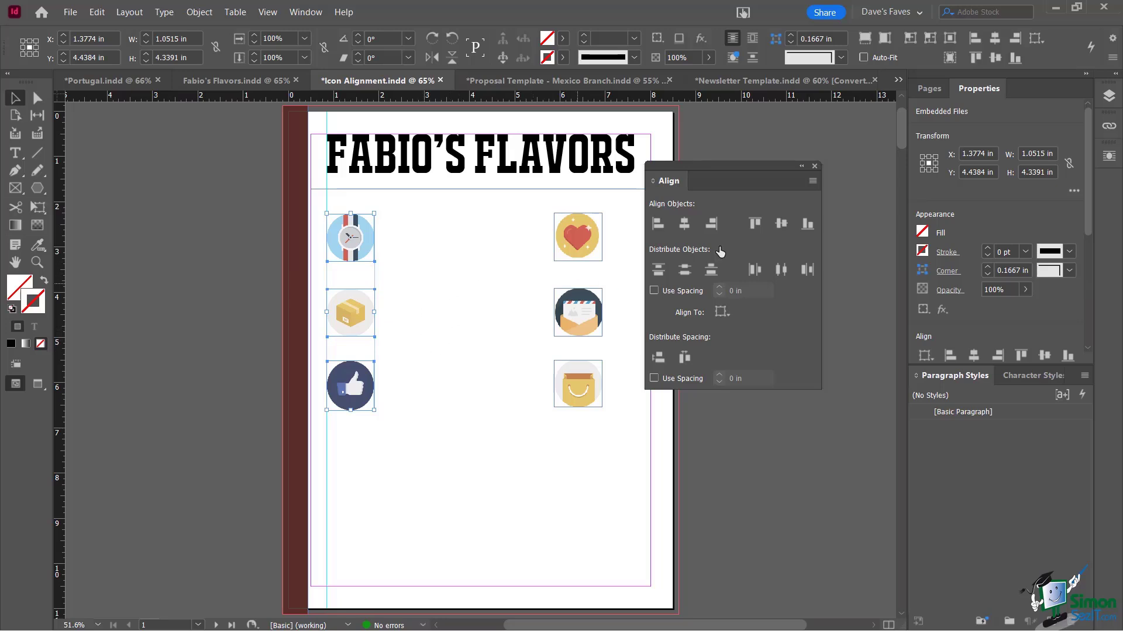
Place a vertical ruler guide at the title's right edge and move the heart, envelope and shopping bag icons against it.
{"action": "left_click_drag", "start_coordinate": [748, 168], "coordinate": [879, 266]}
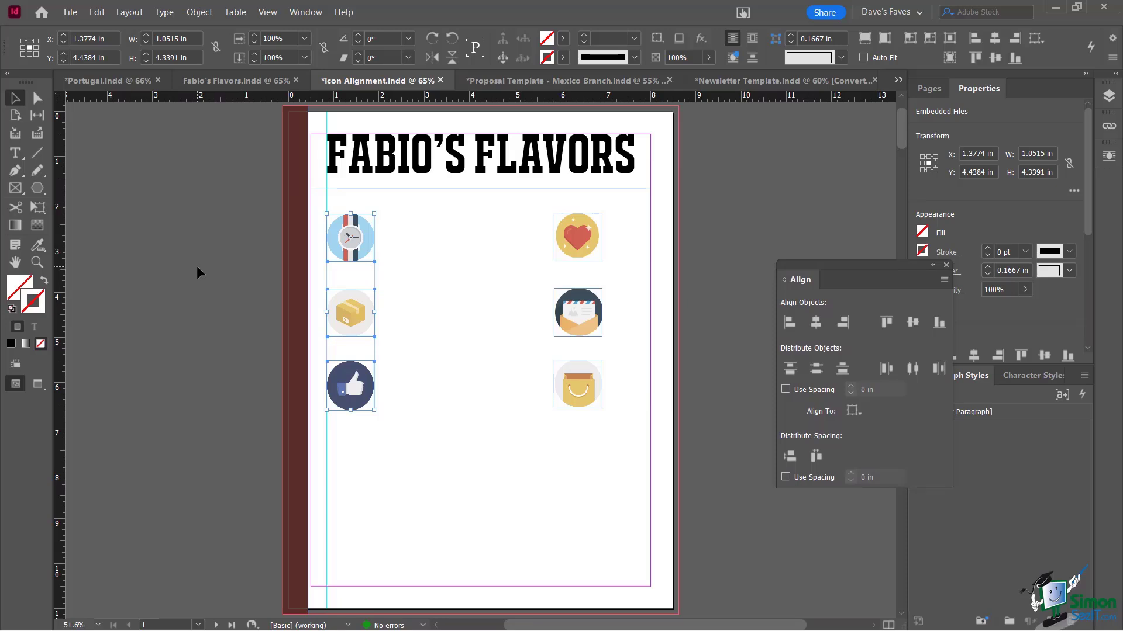
{"action": "left_click_drag", "start_coordinate": [61, 265], "coordinate": [633, 328]}
{"action": "left_click_drag", "start_coordinate": [538, 215], "coordinate": [608, 396]}
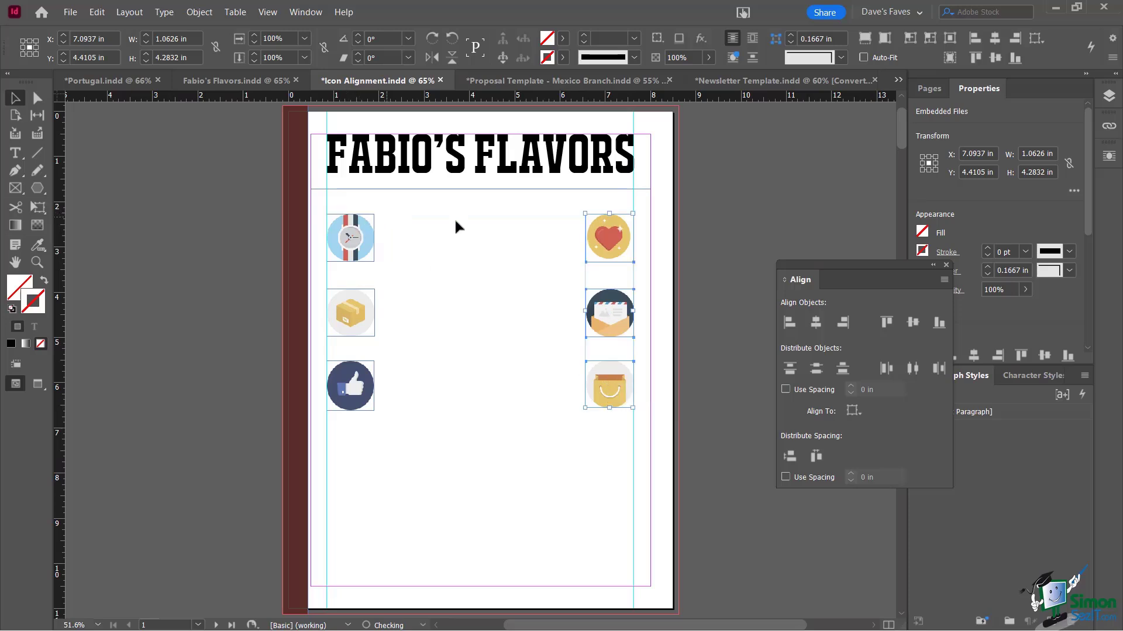
{"action": "left_click", "coordinate": [480, 336]}
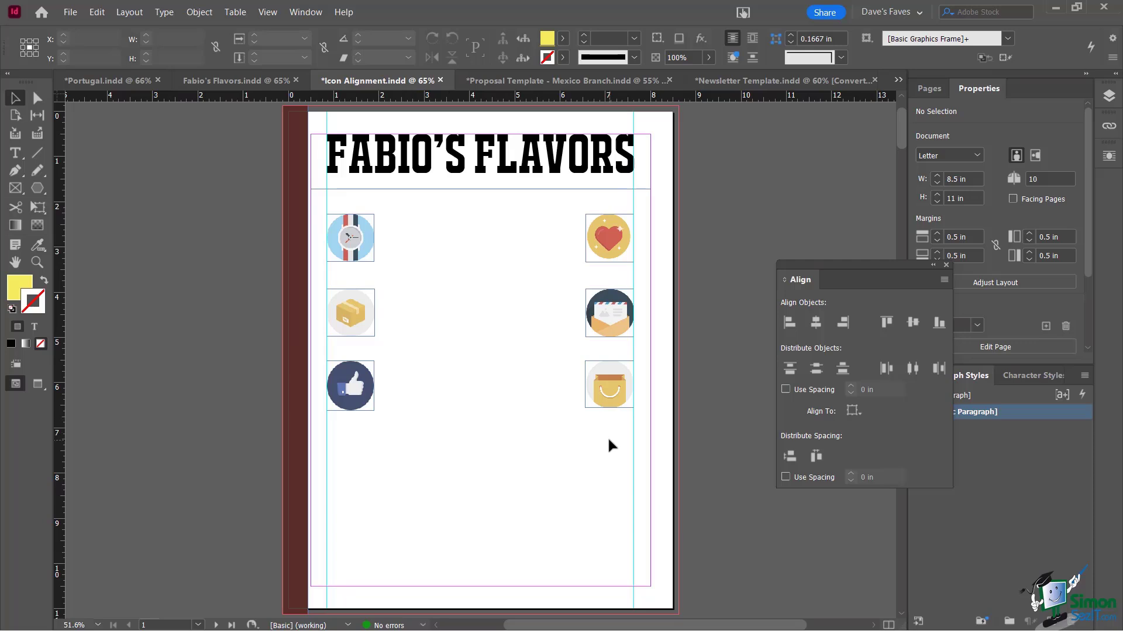
Spread the watch, package and thumbs-up icons down the page, left-aligned and evenly distributed by their top edges.
{"action": "left_click_drag", "start_coordinate": [361, 393], "coordinate": [367, 440]}
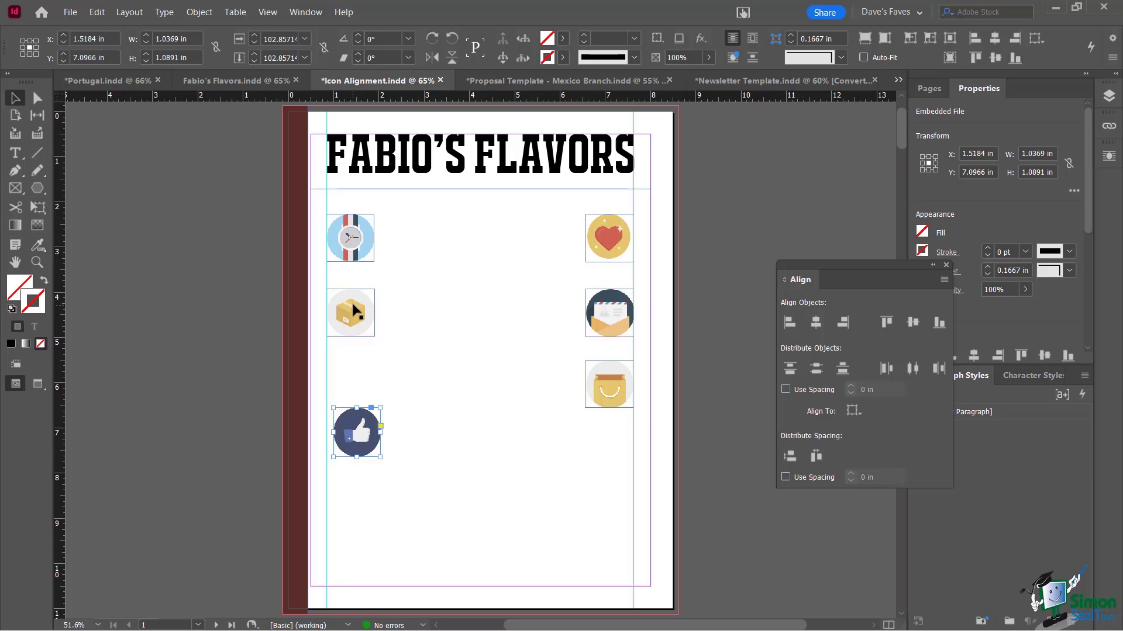
{"action": "left_click_drag", "start_coordinate": [354, 310], "coordinate": [355, 315]}
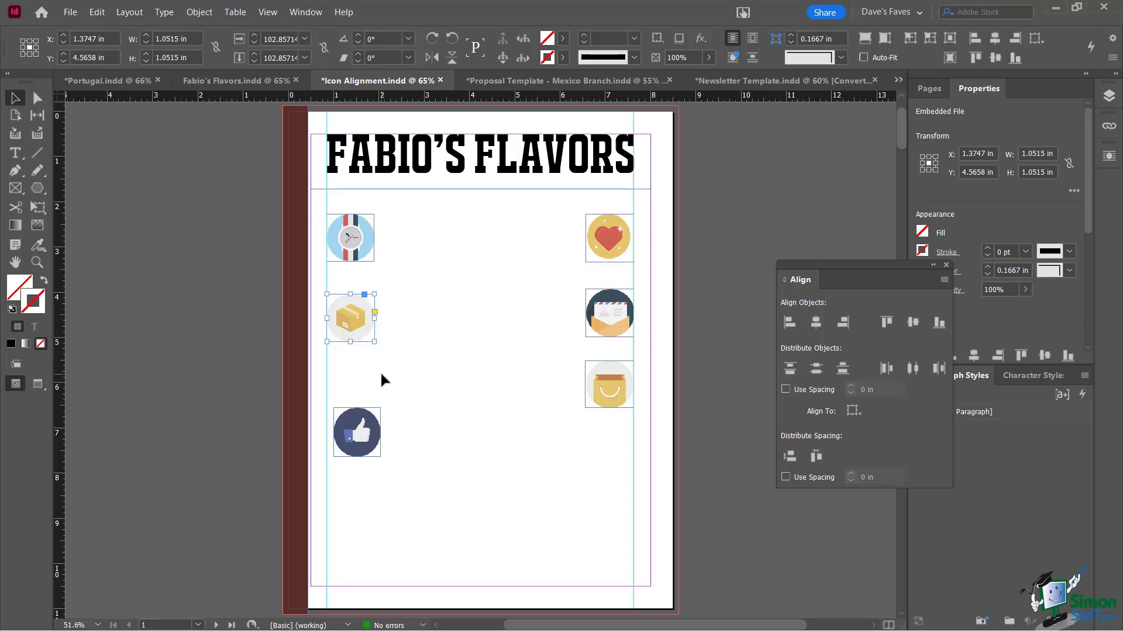
{"action": "left_click_drag", "start_coordinate": [416, 470], "coordinate": [325, 208]}
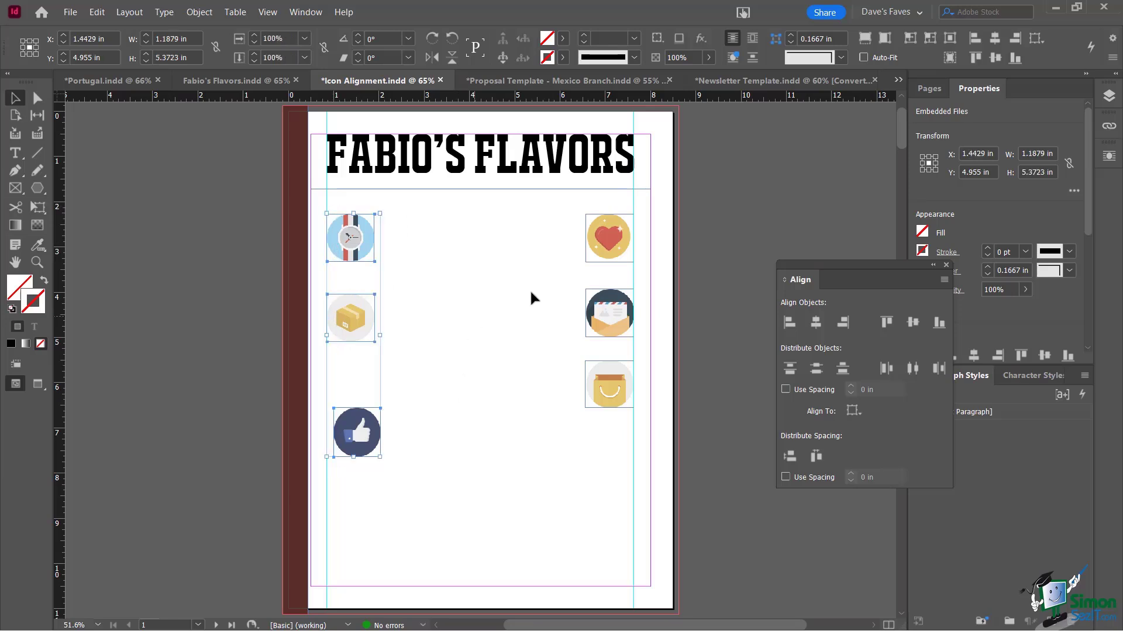
{"action": "left_click", "coordinate": [789, 322]}
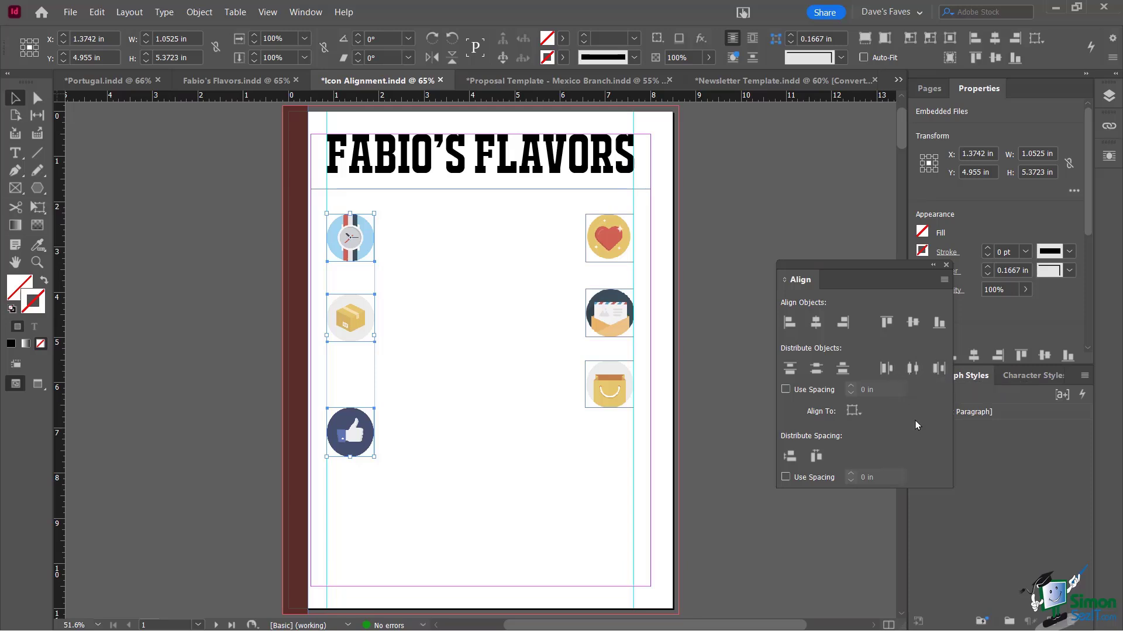
{"action": "left_click", "coordinate": [789, 368]}
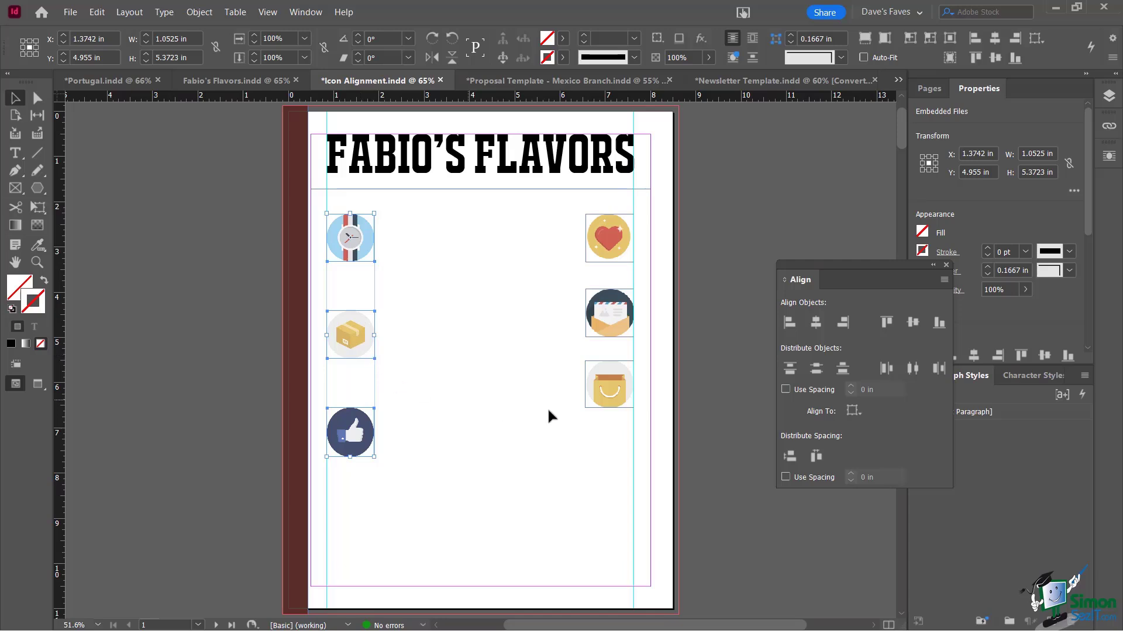
Move the shopping bag icon down to about Y 8.07 in and distribute the heart, envelope and bag icons by their top edges.
{"action": "left_click_drag", "start_coordinate": [611, 377], "coordinate": [602, 469]}
{"action": "left_click", "coordinate": [602, 425]}
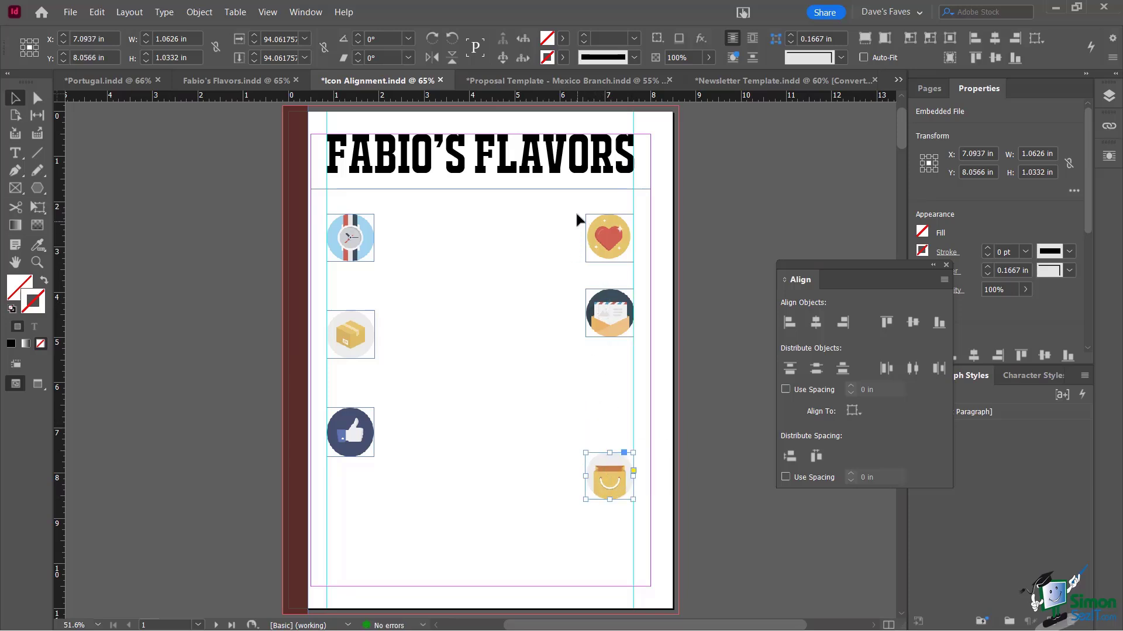
{"action": "left_click_drag", "start_coordinate": [576, 214], "coordinate": [616, 517]}
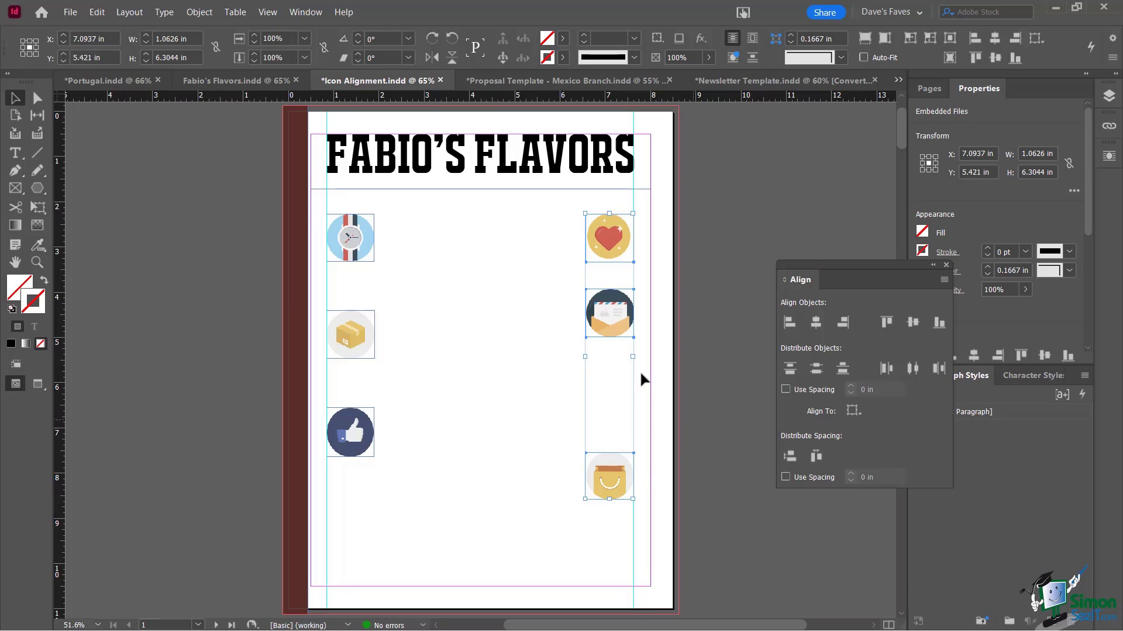
{"action": "left_click", "coordinate": [790, 368]}
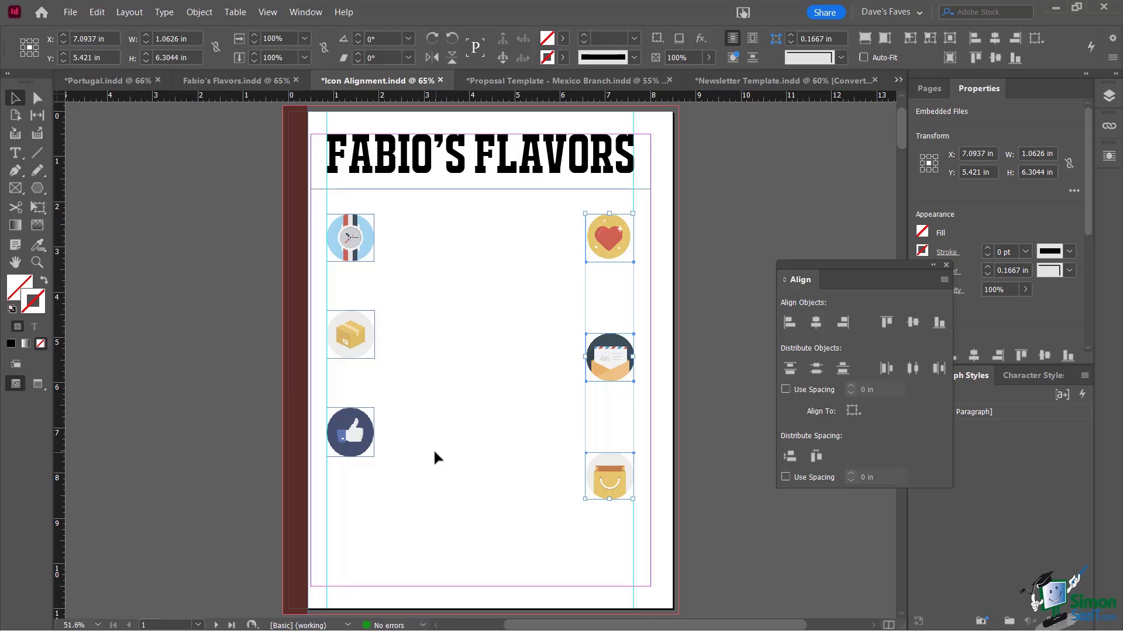
Distribute the watch, package and thumbs-up icons vertically with a fixed spacing of 0.5 in.
{"action": "left_click_drag", "start_coordinate": [408, 464], "coordinate": [329, 224]}
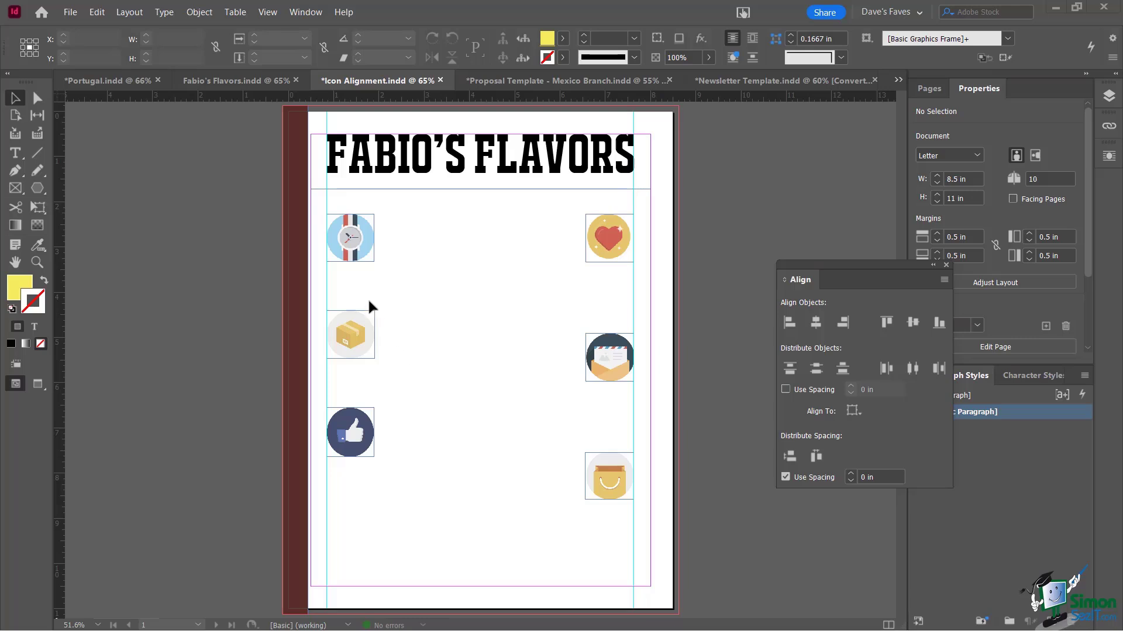
{"action": "left_click_drag", "start_coordinate": [418, 484], "coordinate": [338, 211]}
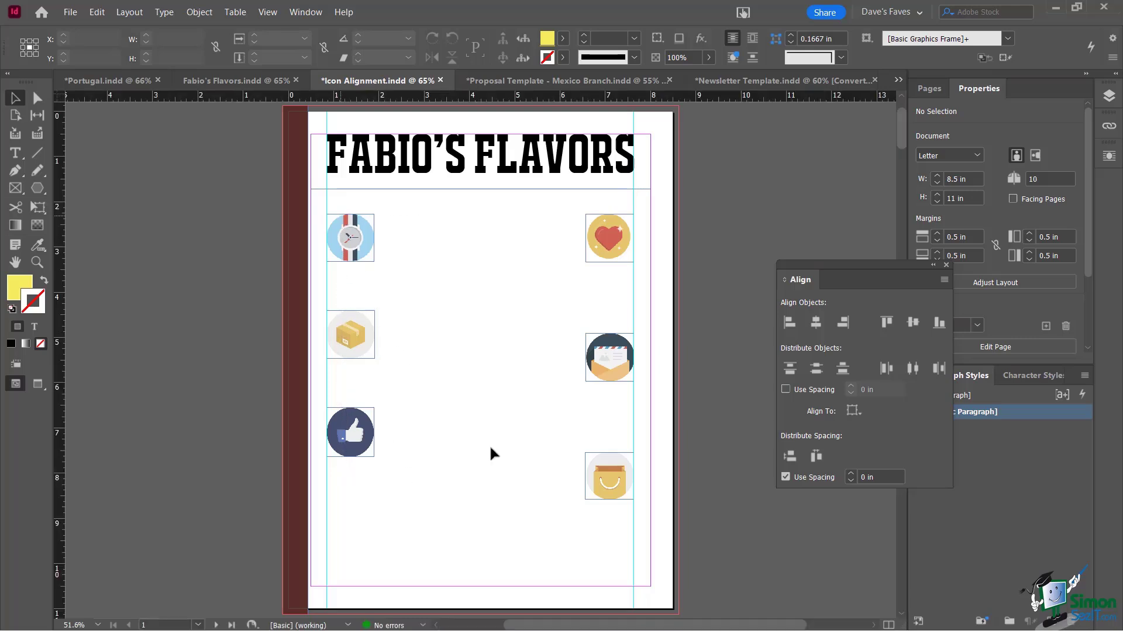
{"action": "double_click", "coordinate": [863, 478]}
{"action": "type", "text": ".5"}
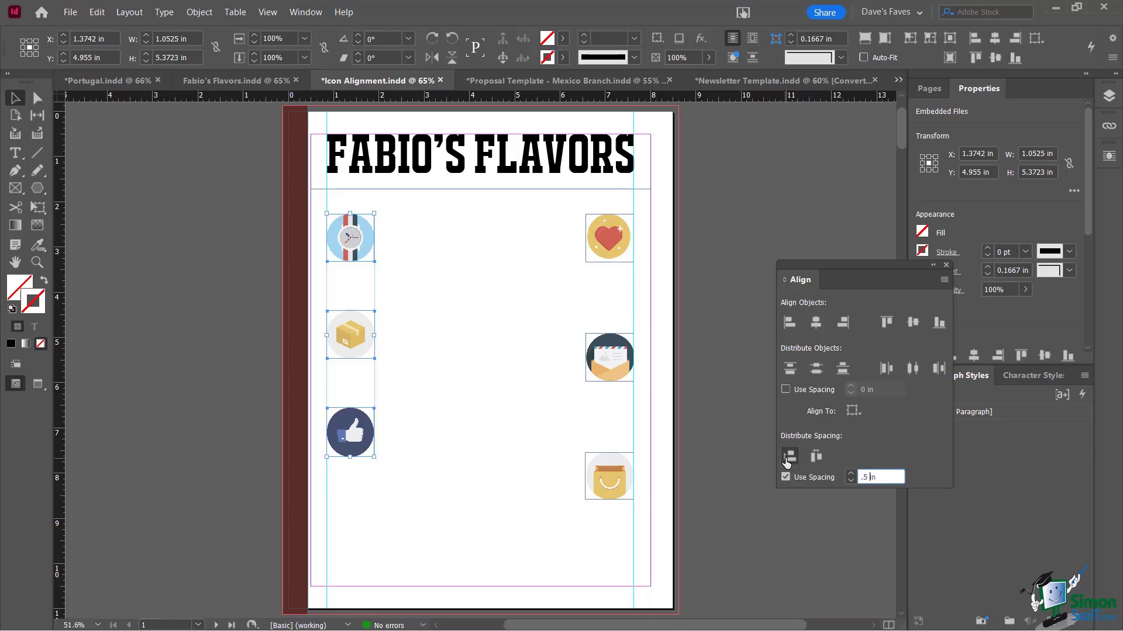
{"action": "left_click", "coordinate": [814, 457]}
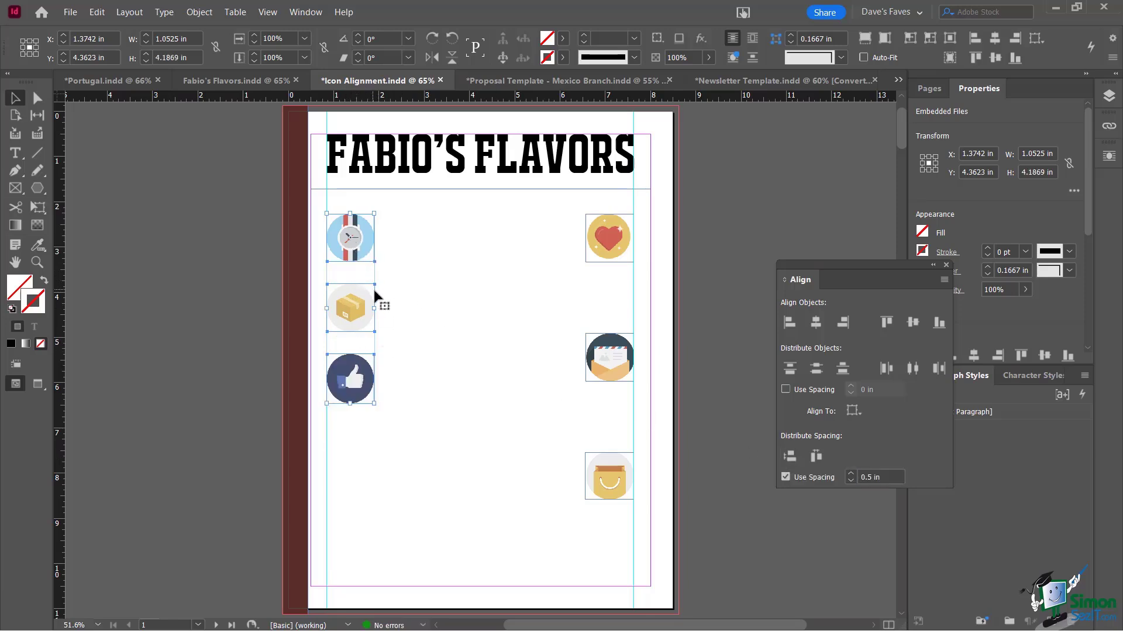
Distribute the heart, envelope and shopping bag icons vertically with the same 0.5 in spacing and deselect them.
{"action": "left_click_drag", "start_coordinate": [580, 207], "coordinate": [617, 519]}
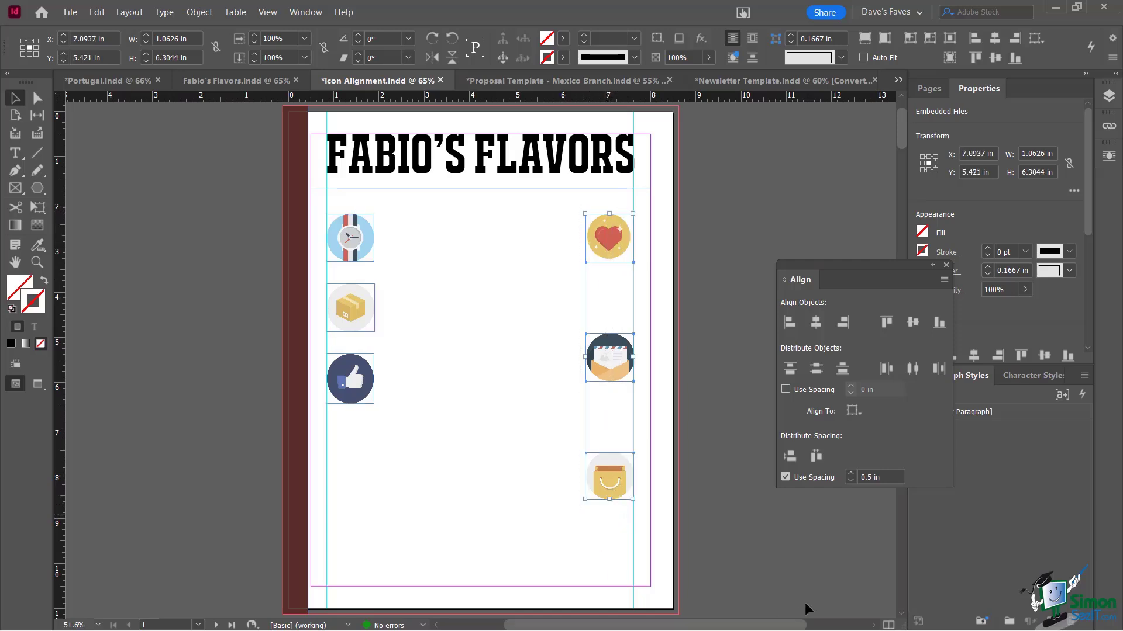
{"action": "left_click", "coordinate": [789, 456]}
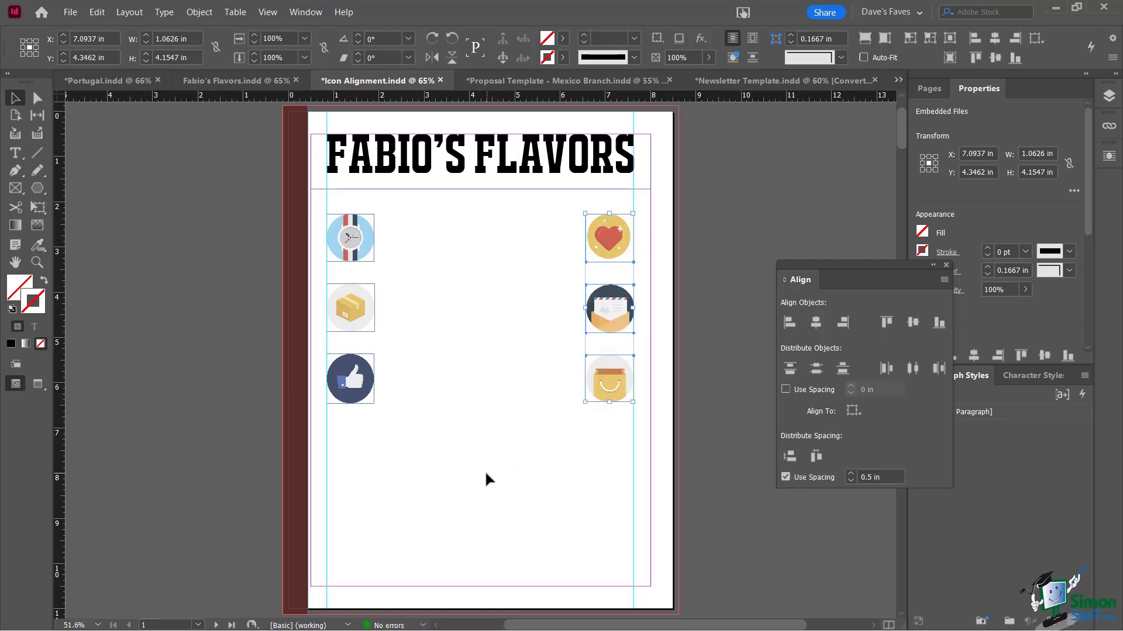
{"action": "left_click", "coordinate": [489, 479]}
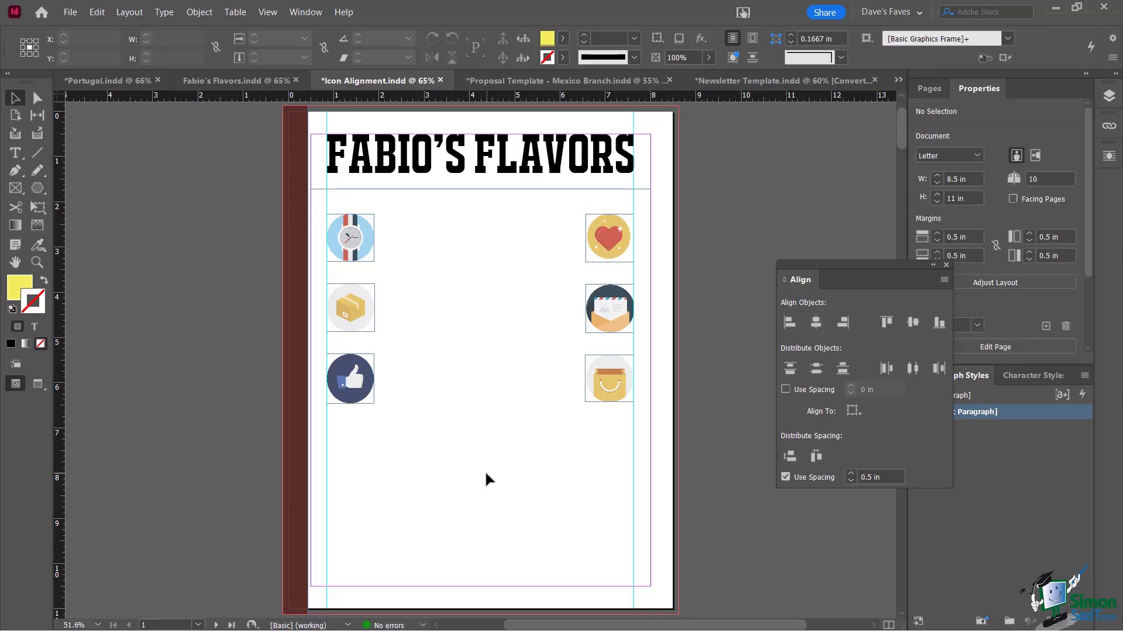